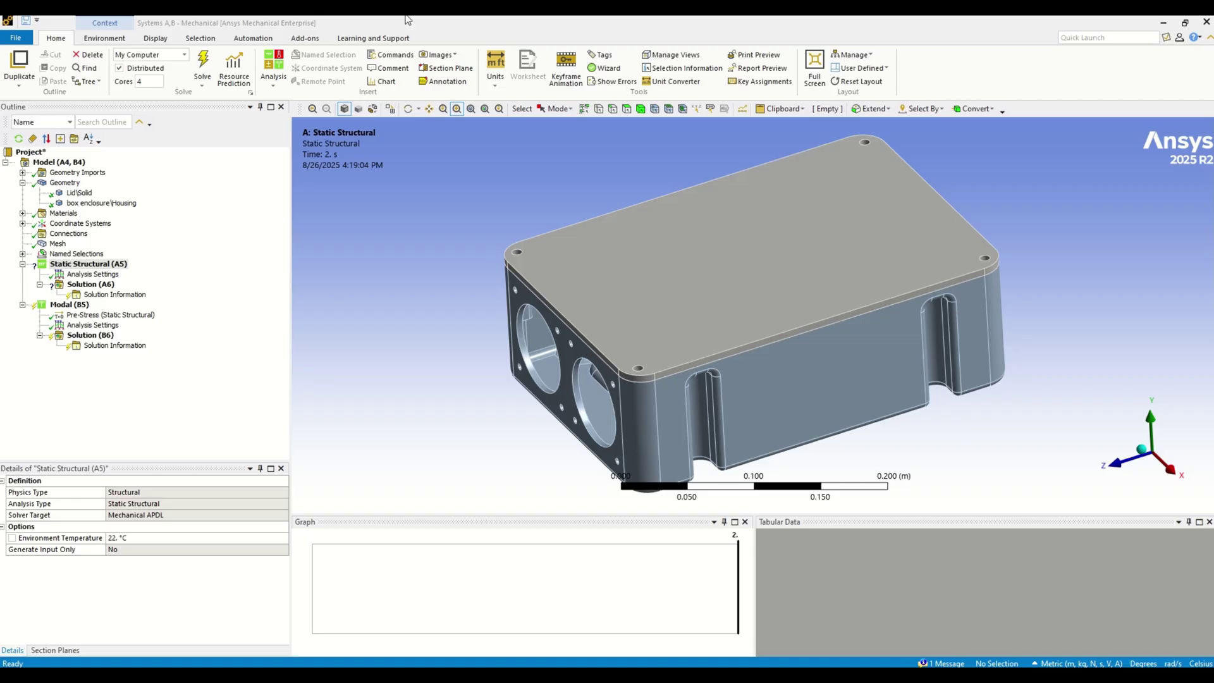
Ask AnsysGPT about bolt pretension methods and open the referenced Bolt Pretension help page.
click(373, 38)
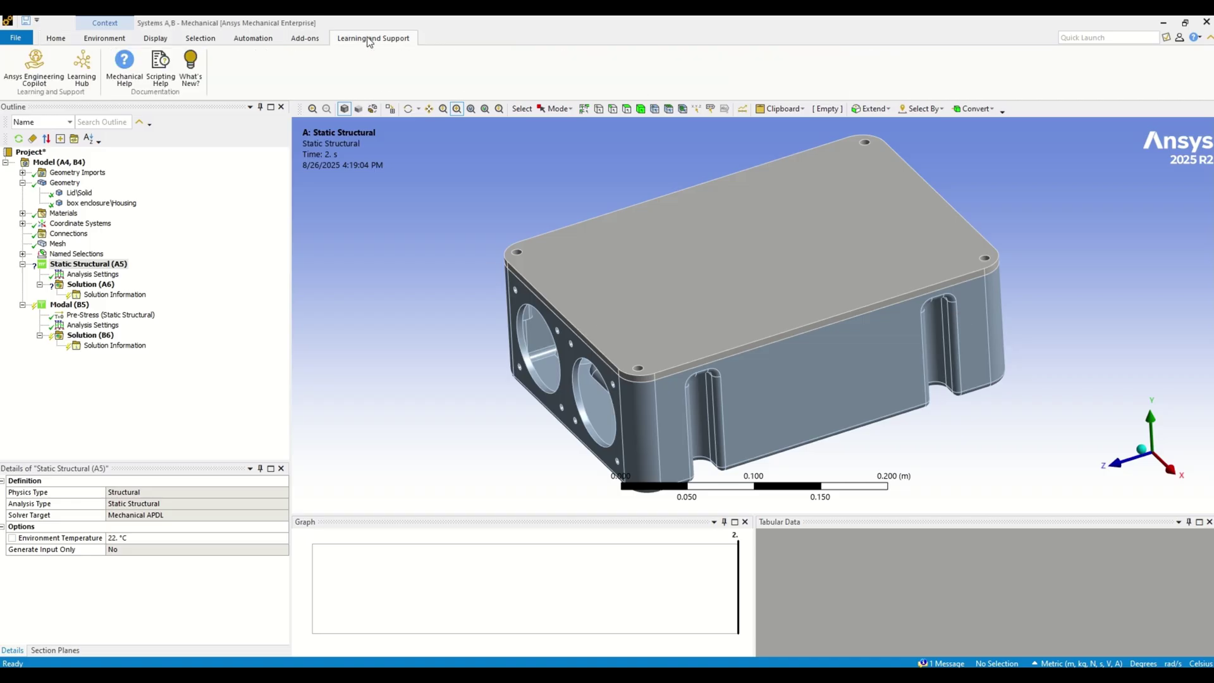
click(44, 83)
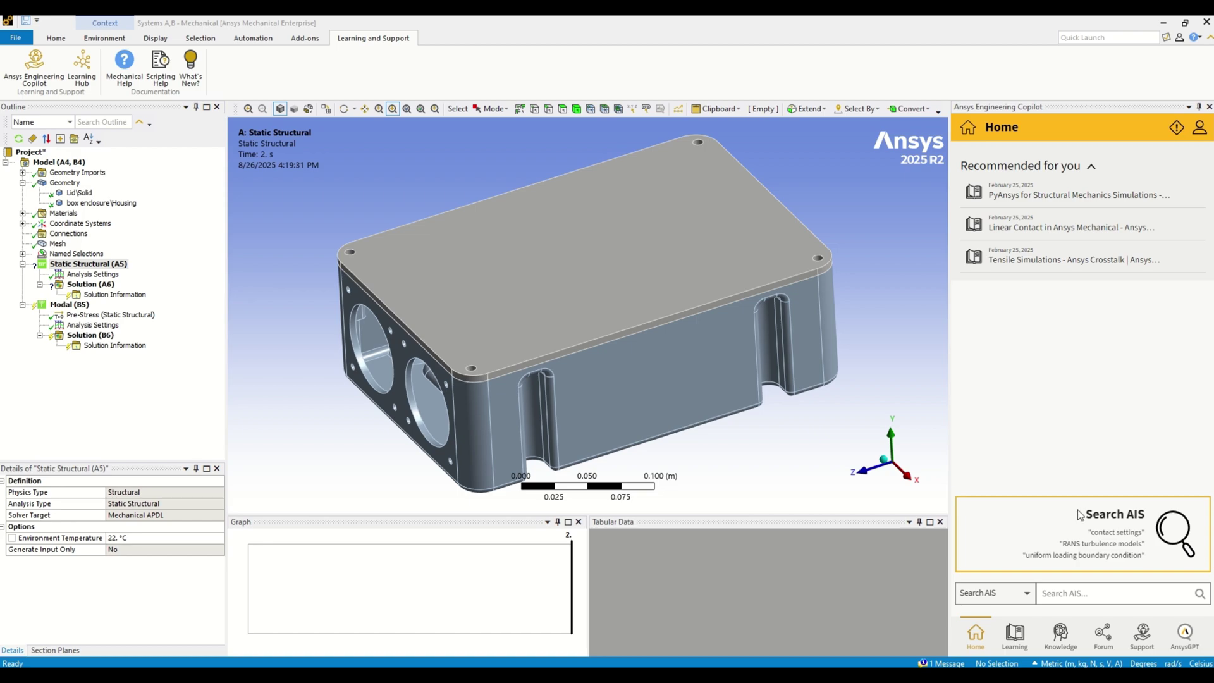
click(1186, 636)
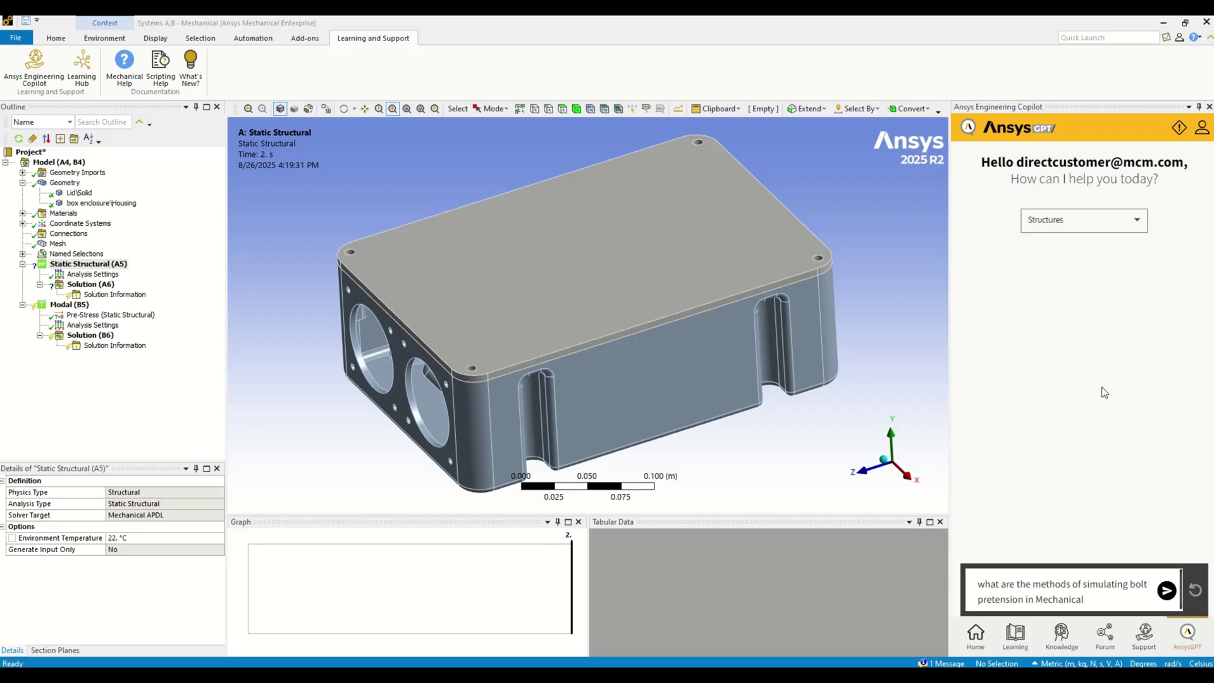
click(1166, 591)
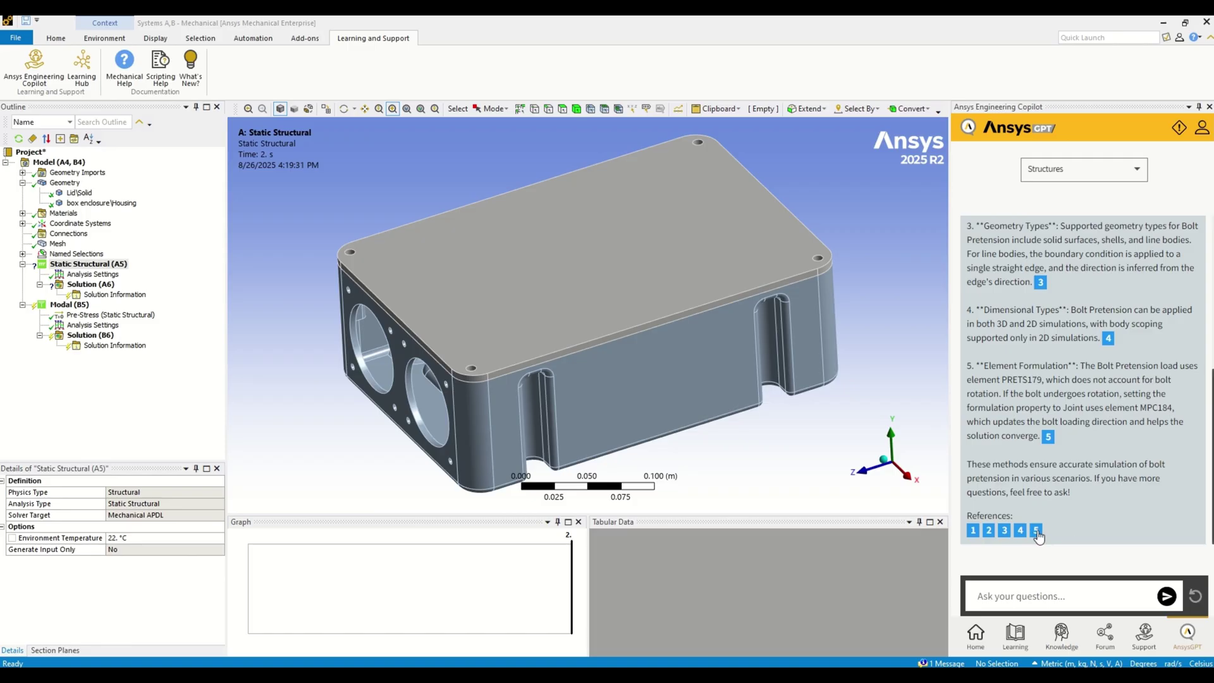
scroll(1053, 420, up, 5)
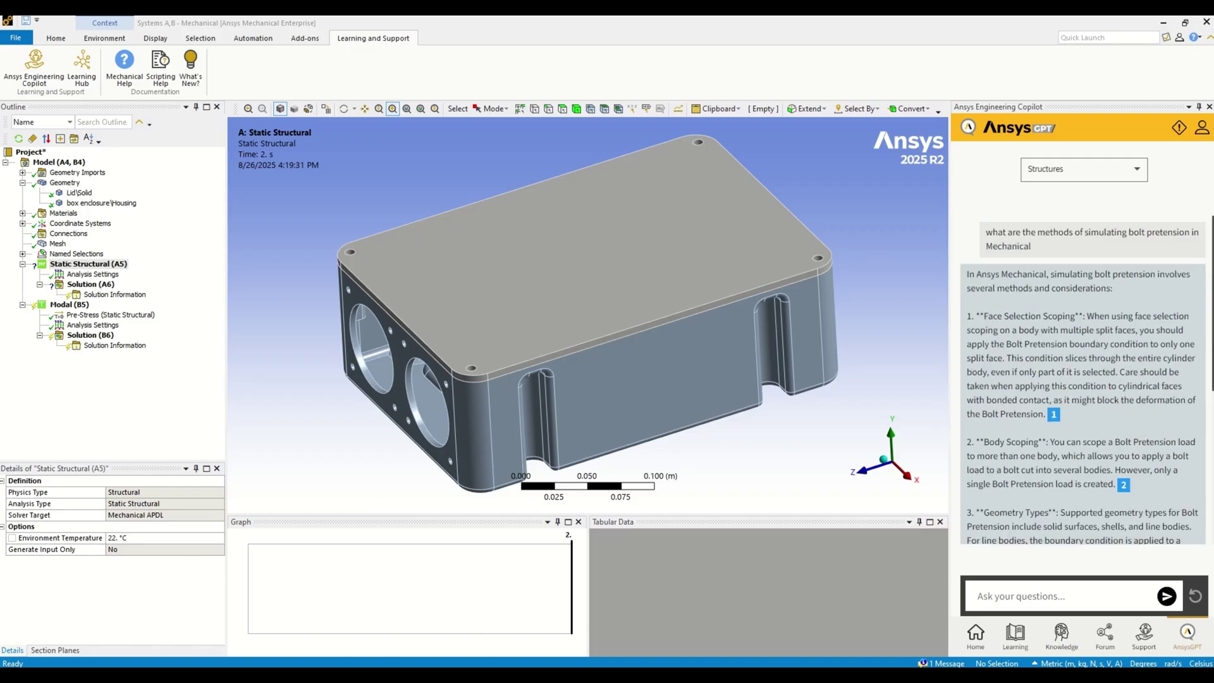
mouse_move(1053, 415)
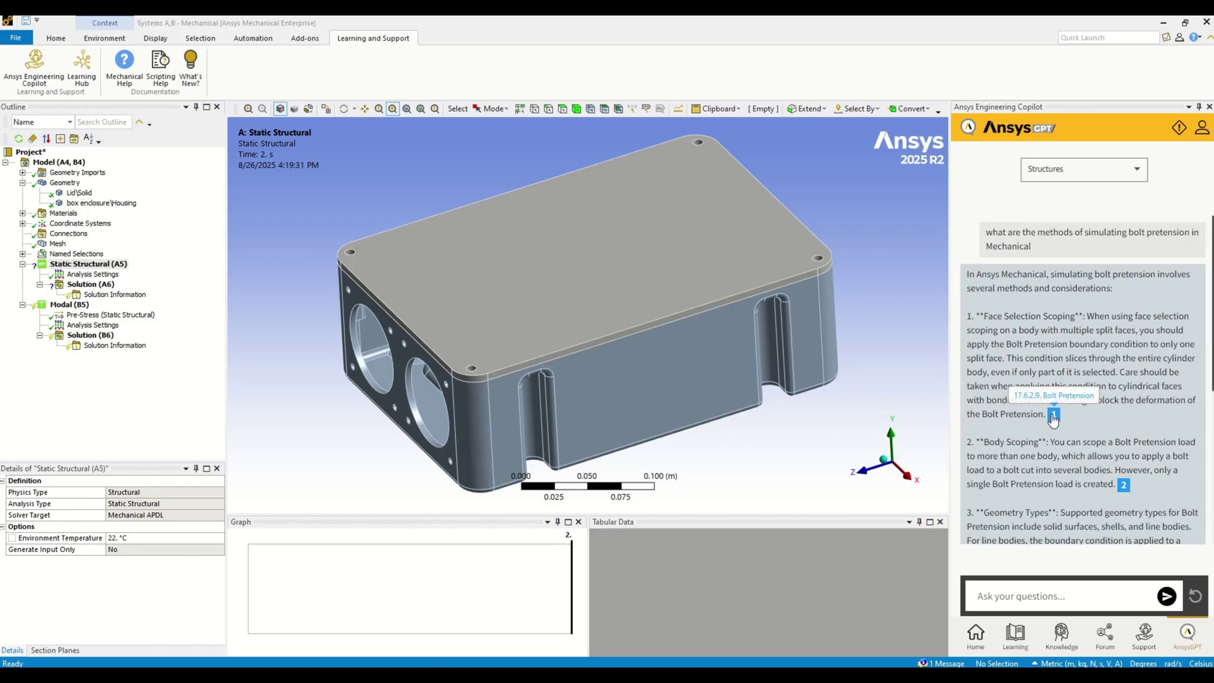
click(1052, 401)
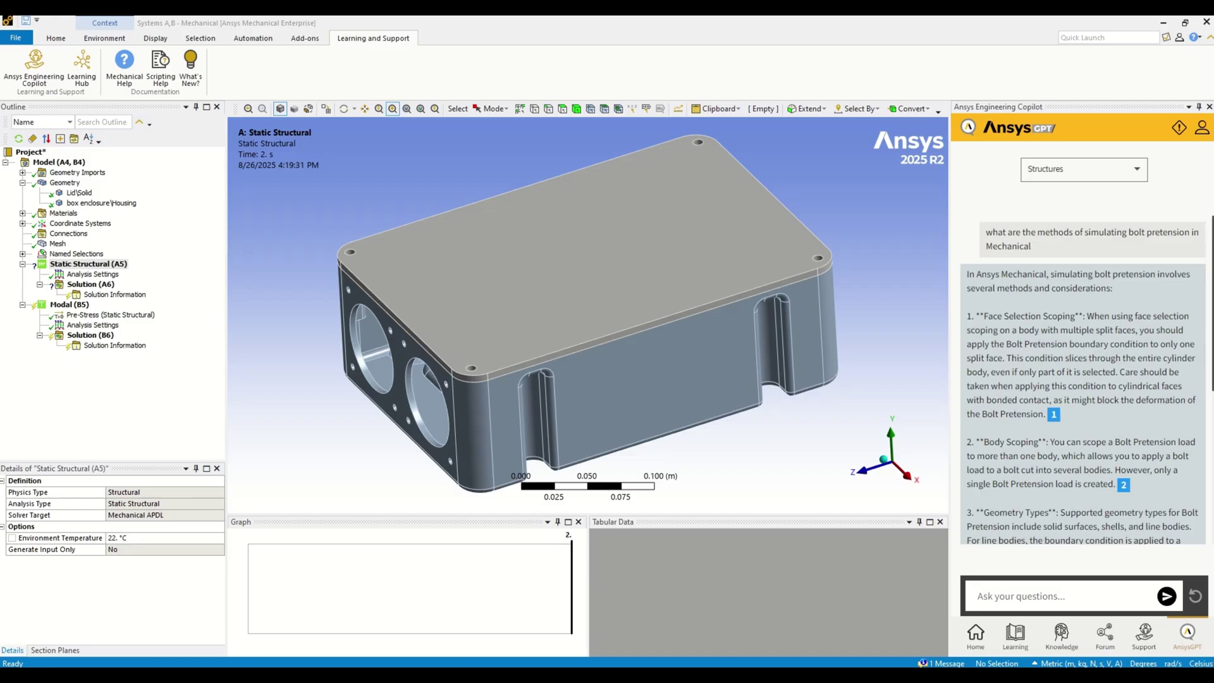
Search Ansys resources for beam connection bolts and open the Beam Elements course result.
click(980, 646)
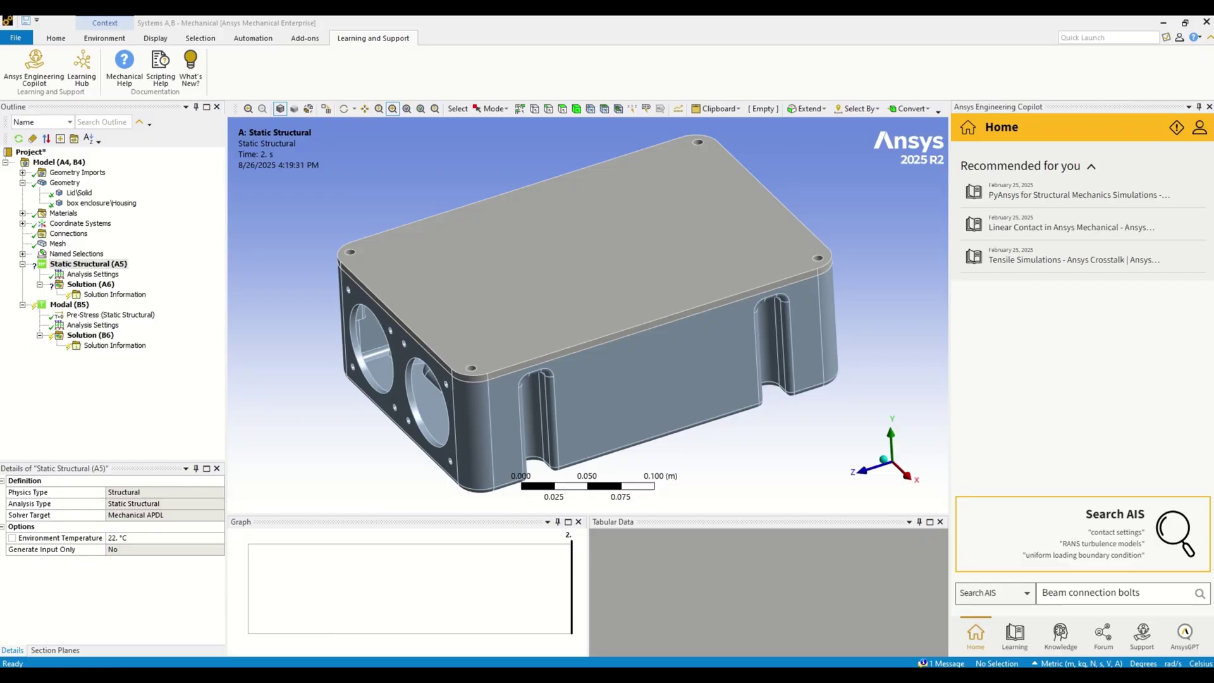
click(1176, 598)
key(Return)
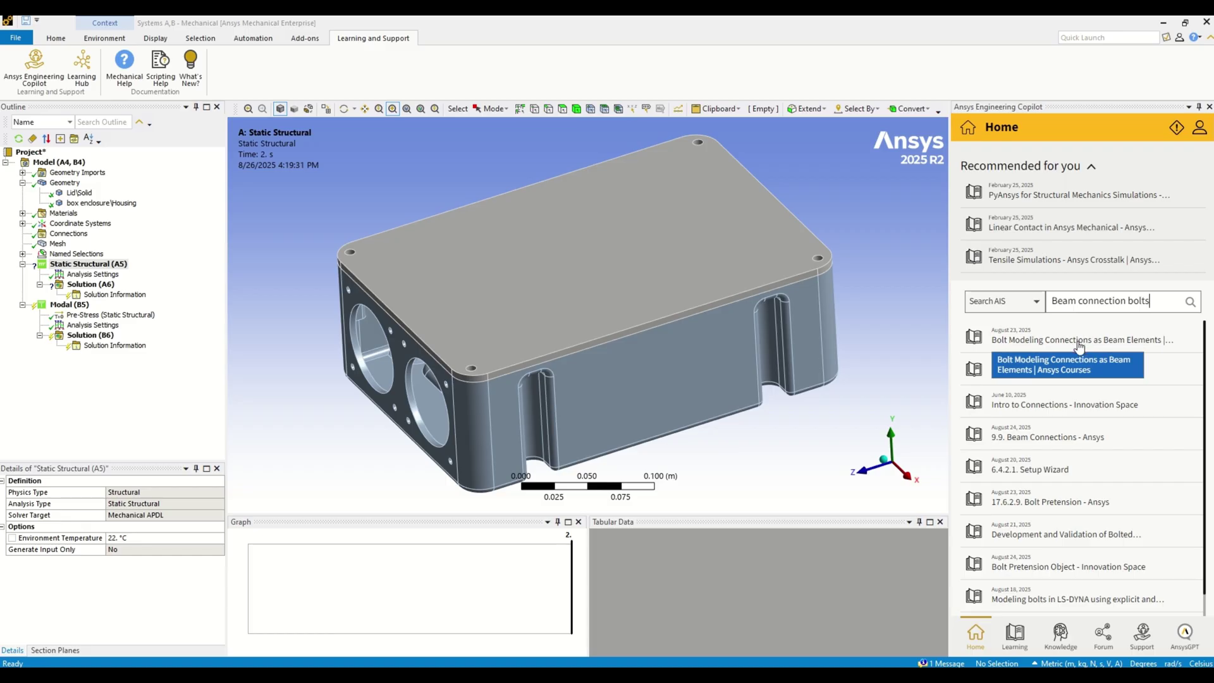
click(1079, 339)
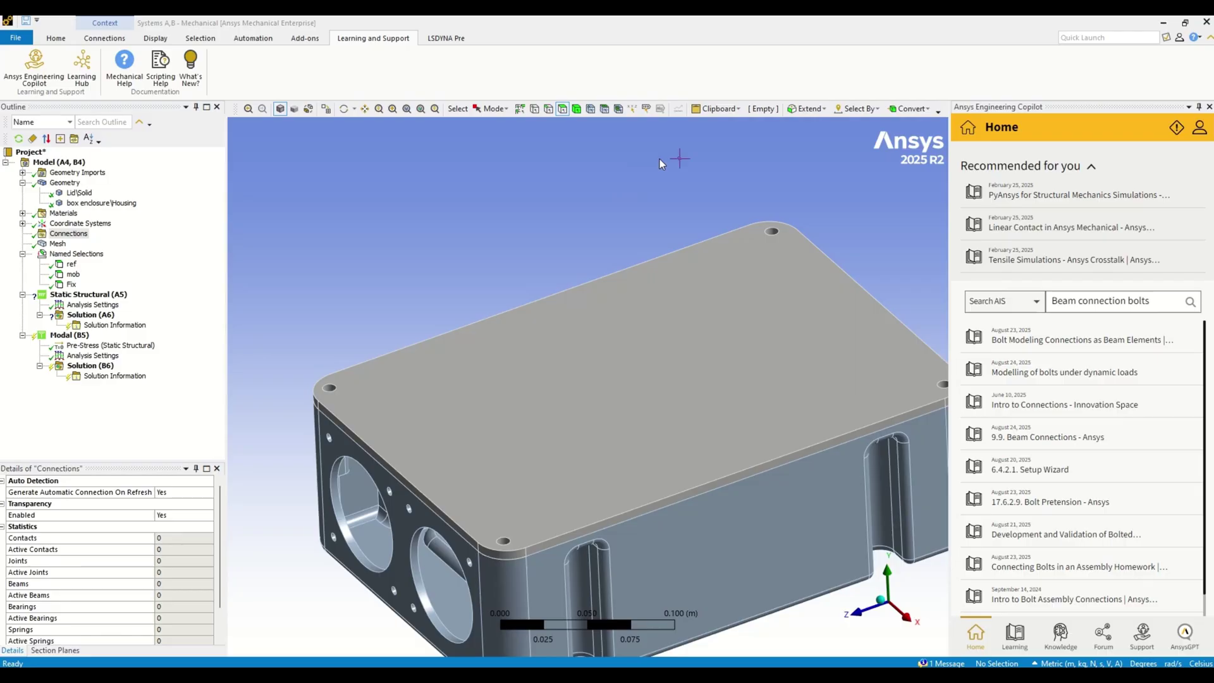
Insert a beam connection under Connections with a 4 mm radius.
click(69, 235)
right_click(69, 236)
mouse_move(100, 239)
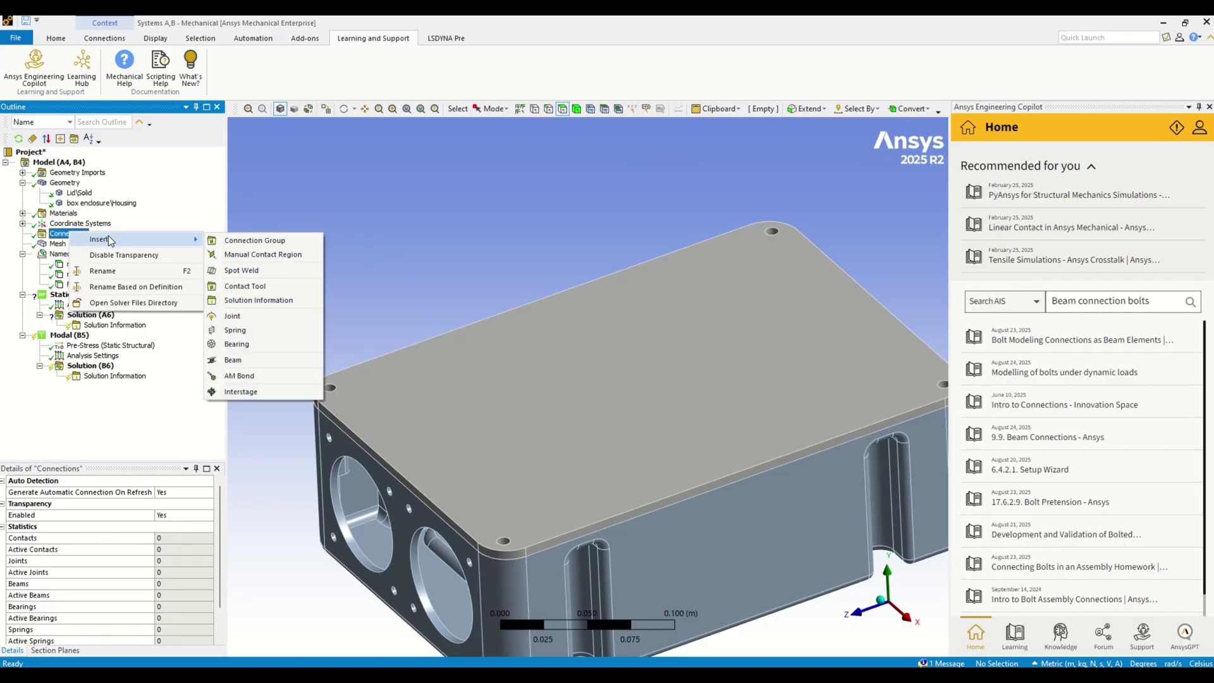
click(304, 360)
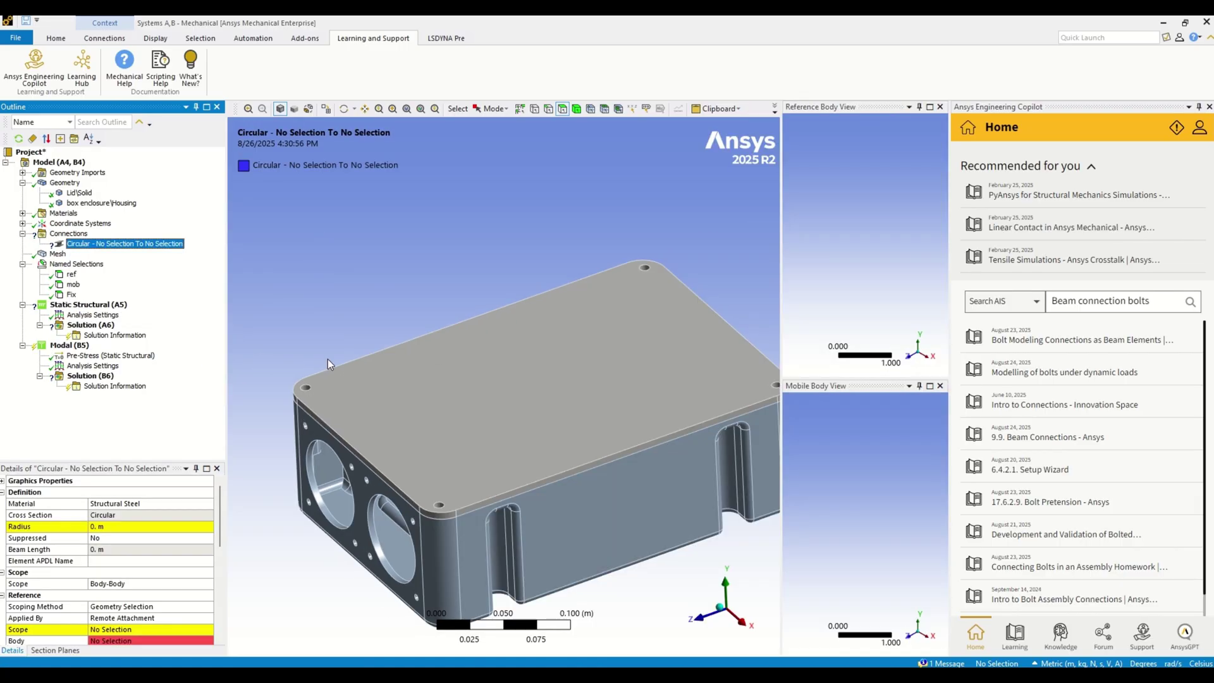
click(121, 527)
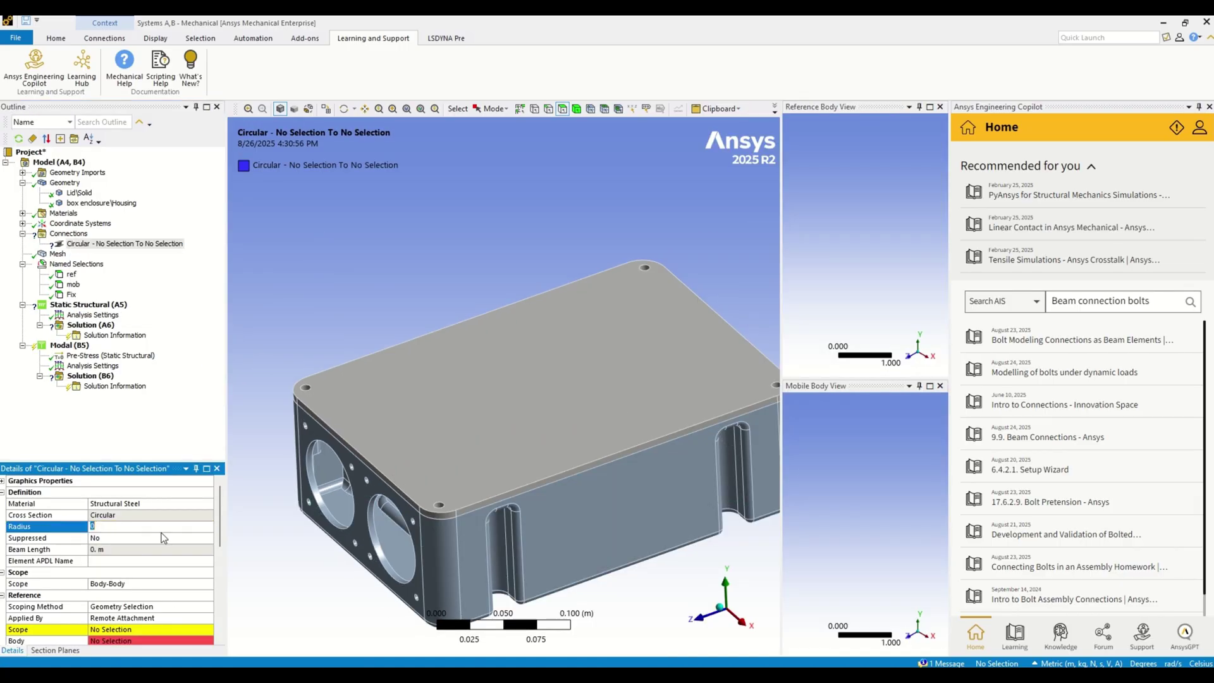
text(4e-3)
key(Return)
Scope the beam's reference to the lid bolt-hole edge and its mobile side to the housing hole edge.
click(129, 630)
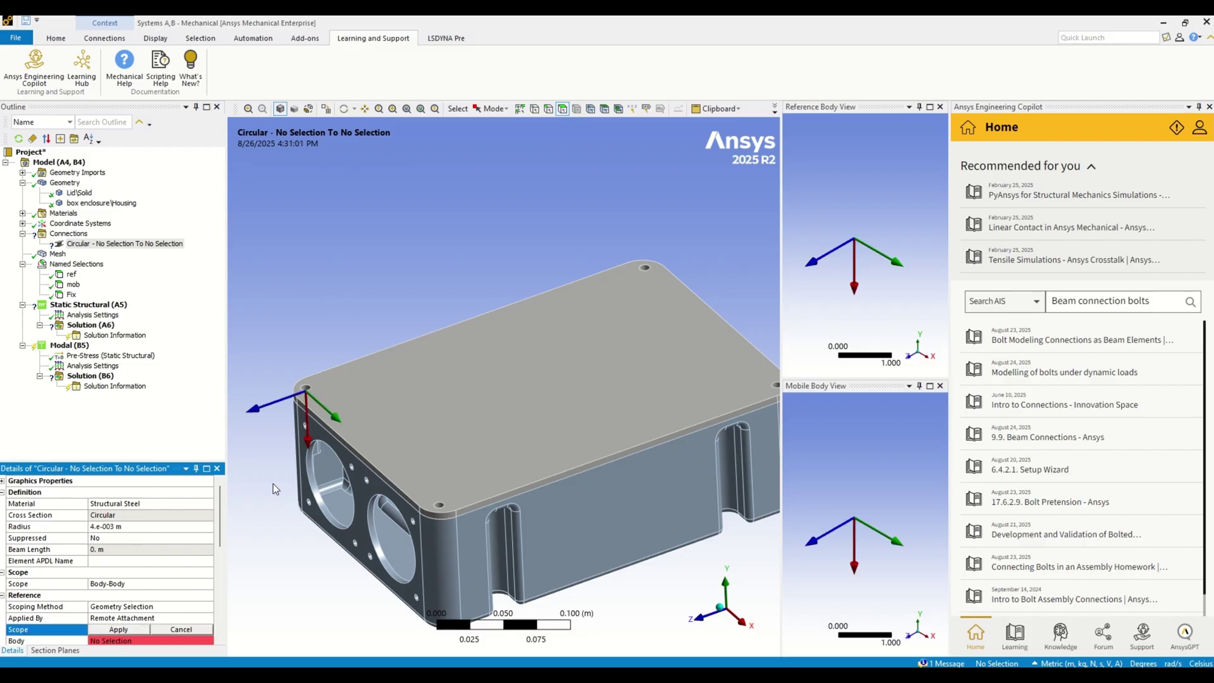
click(306, 387)
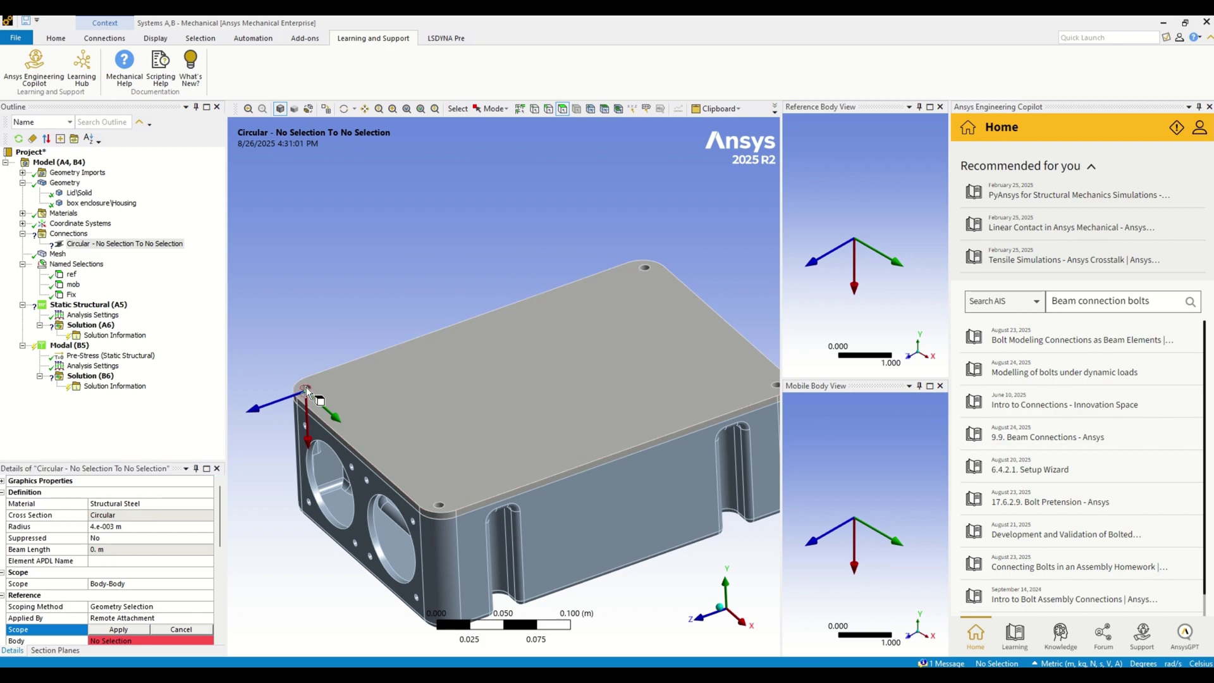
click(118, 629)
right_click(399, 418)
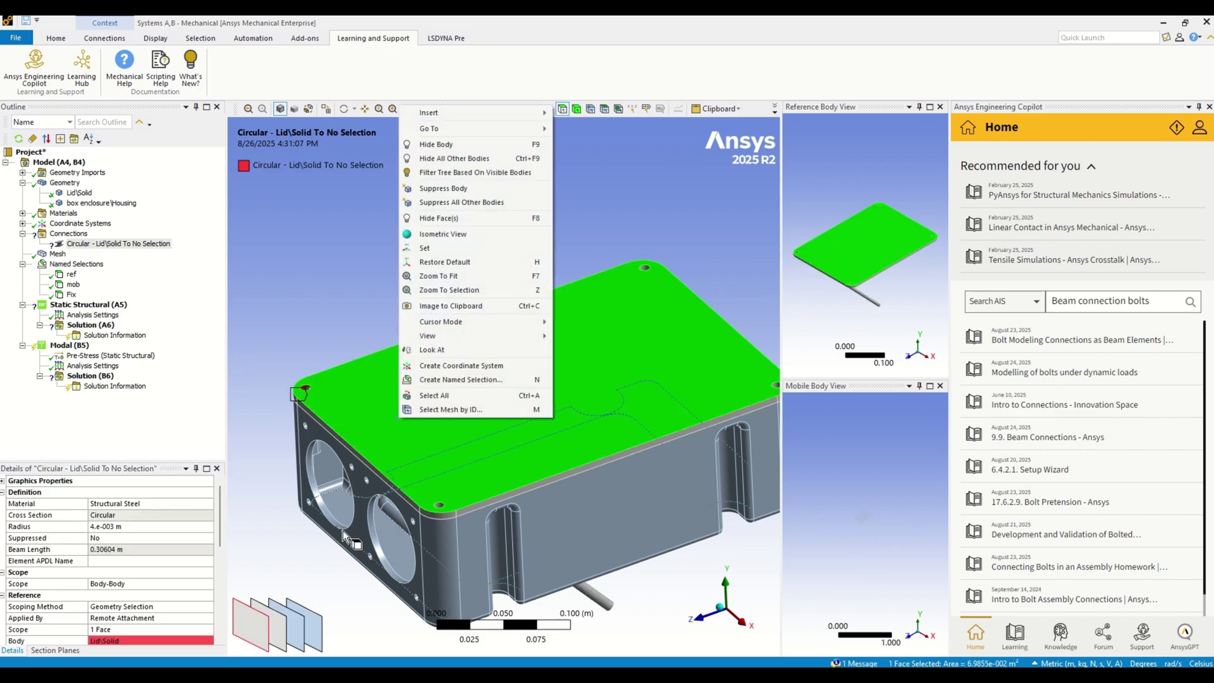
click(436, 140)
click(306, 394)
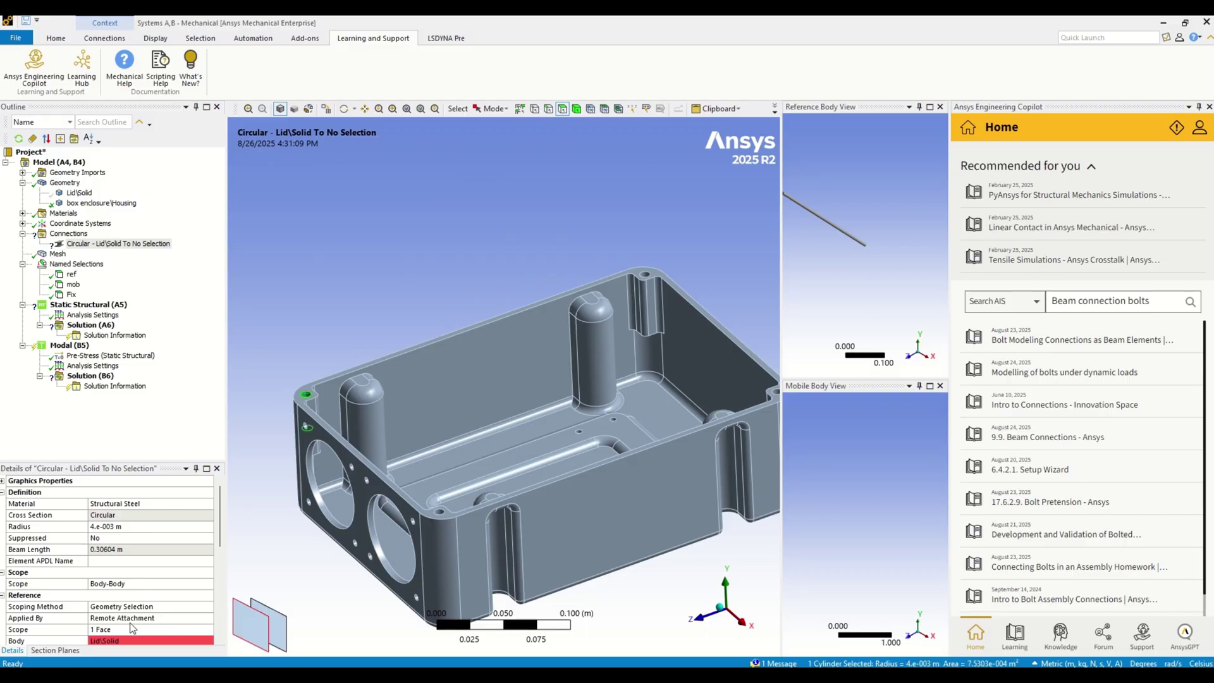
scroll(130, 614, down, 3)
scroll(130, 613, down, 3)
click(120, 631)
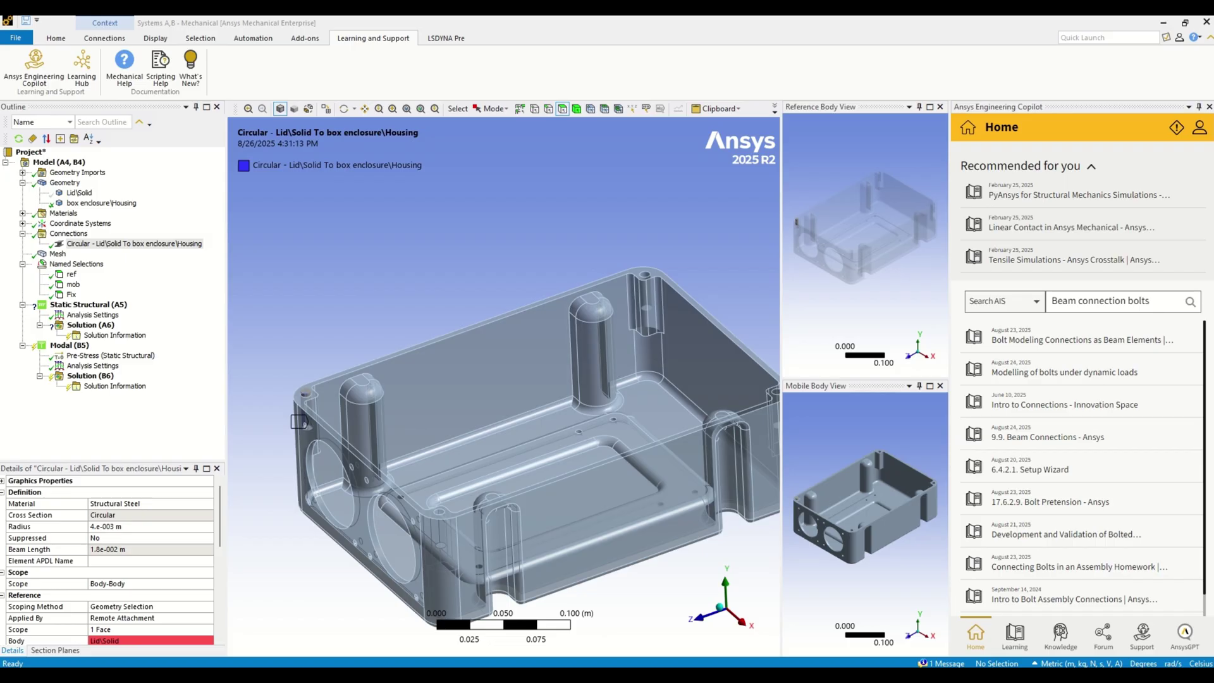
text(Create multiple beam connection)
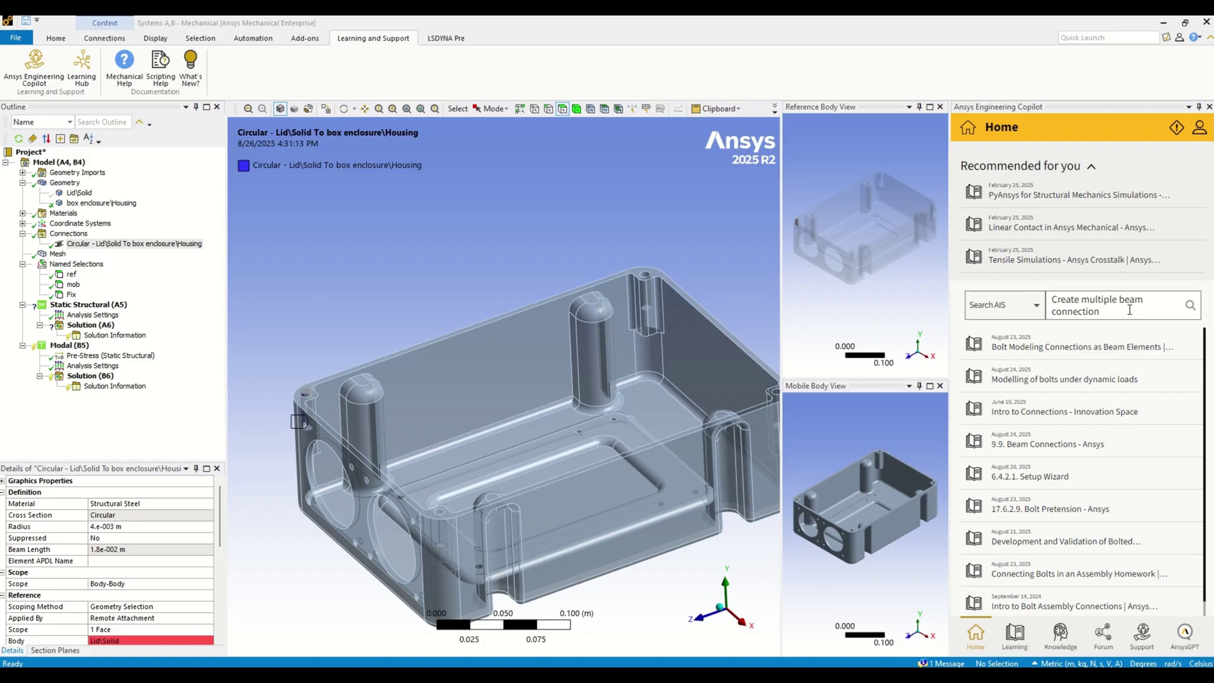
Open the Object Generator result from the multiple beam connections search.
click(1083, 384)
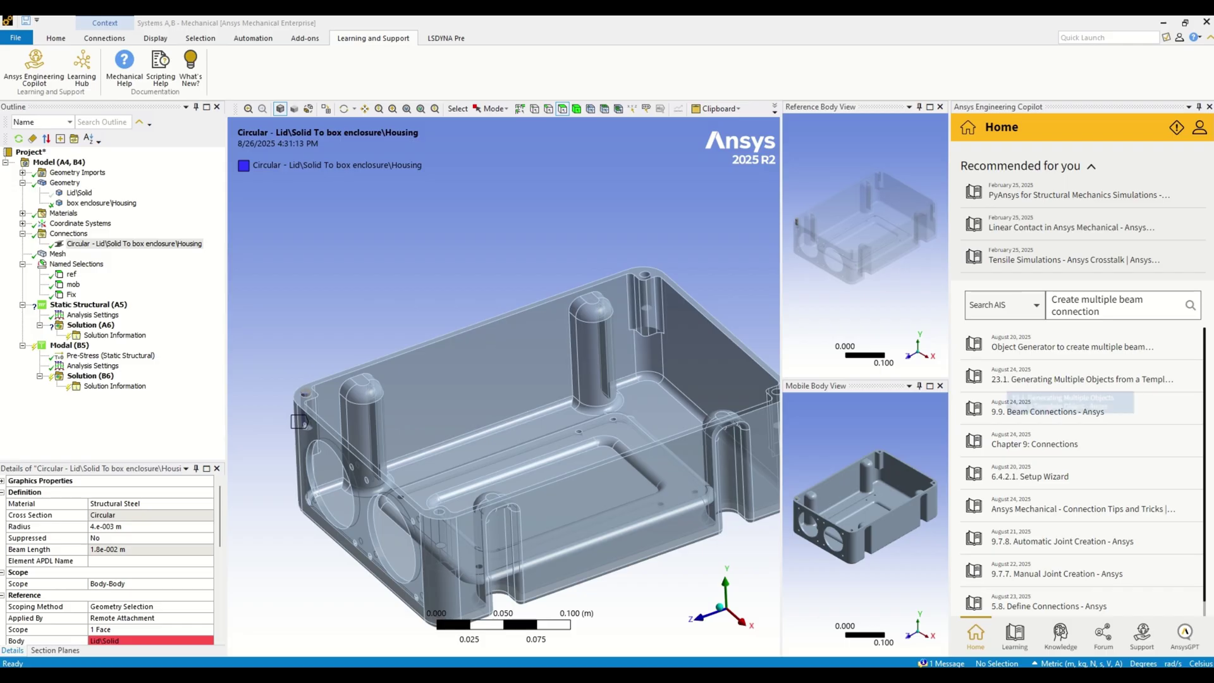
In Object Generator, set the reference and mobile sides to the ref and mob named selections.
click(253, 39)
click(19, 78)
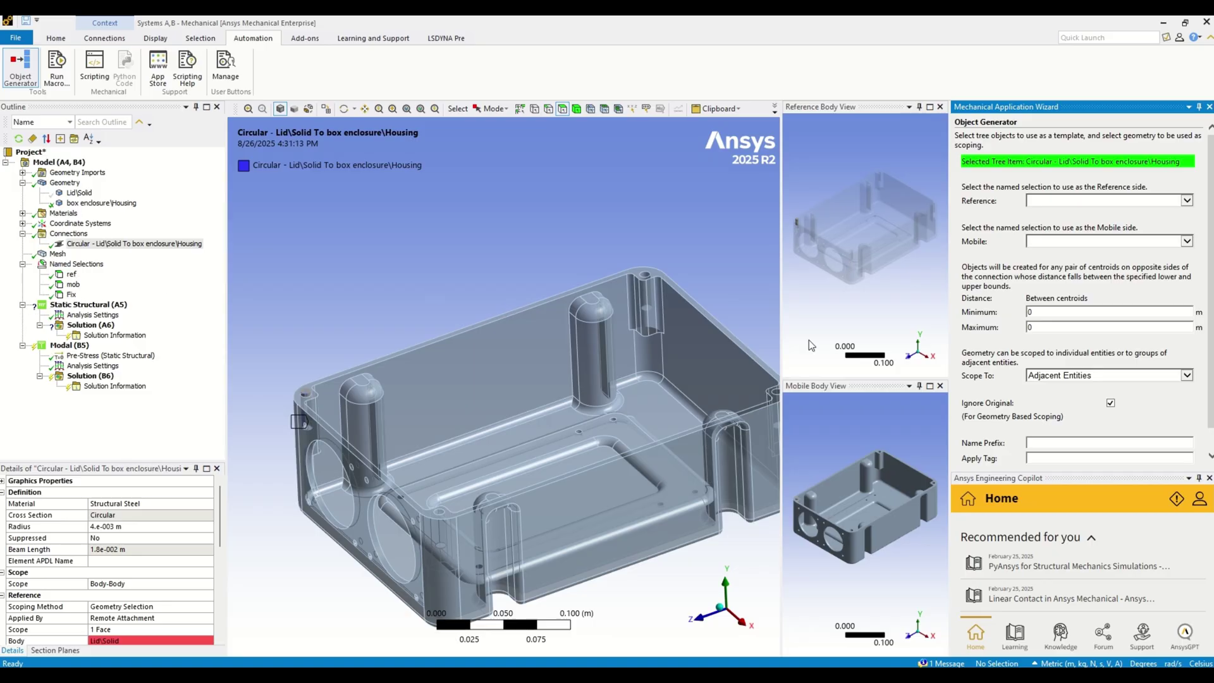
click(1187, 200)
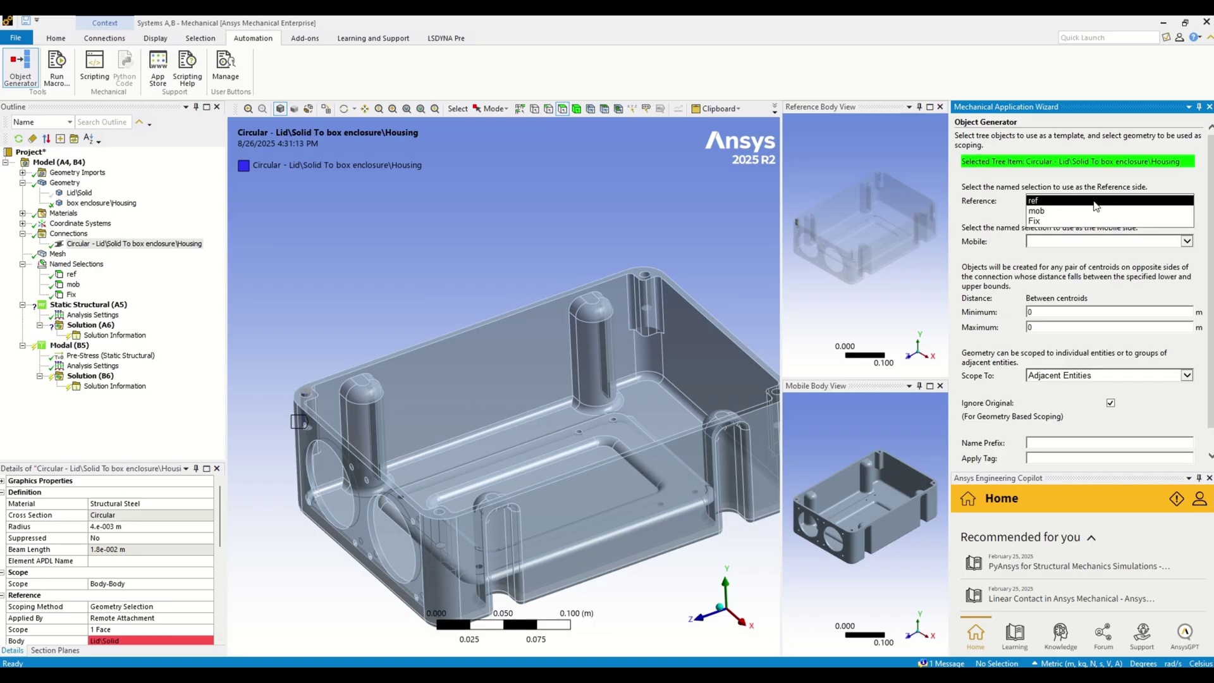
click(1093, 203)
click(1187, 243)
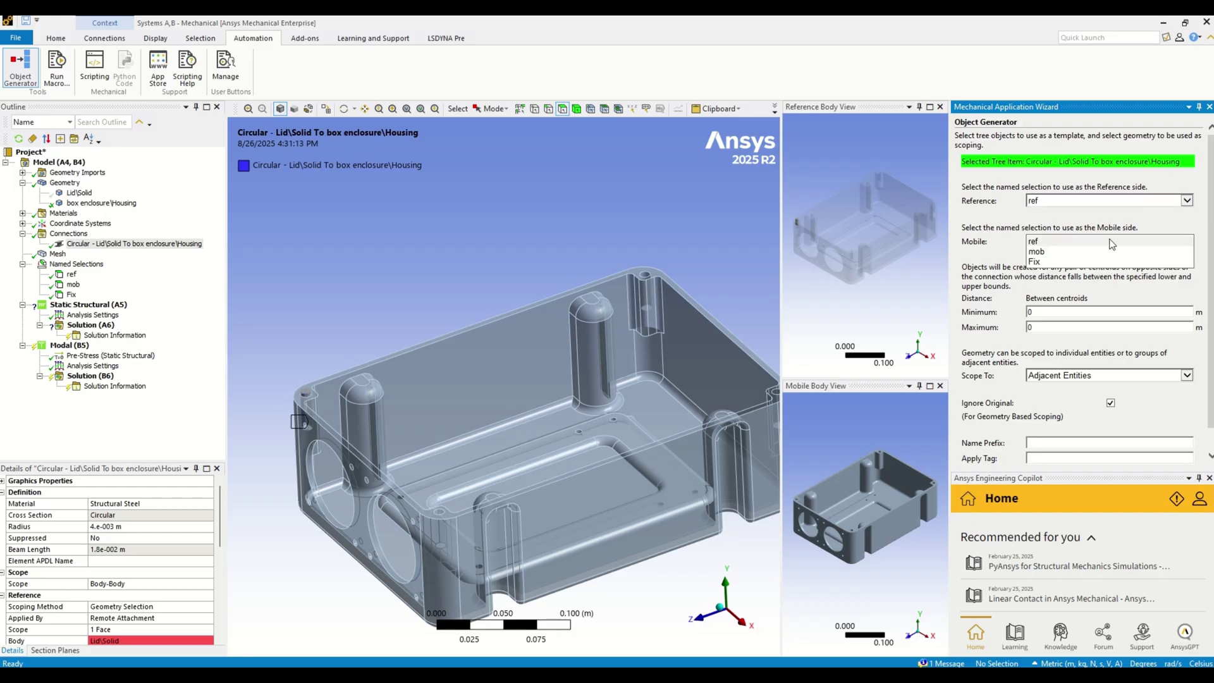
click(1079, 253)
Generate 'bolt' connections for centroid distances from 1e-2 to 1.9e-2 m.
click(1053, 312)
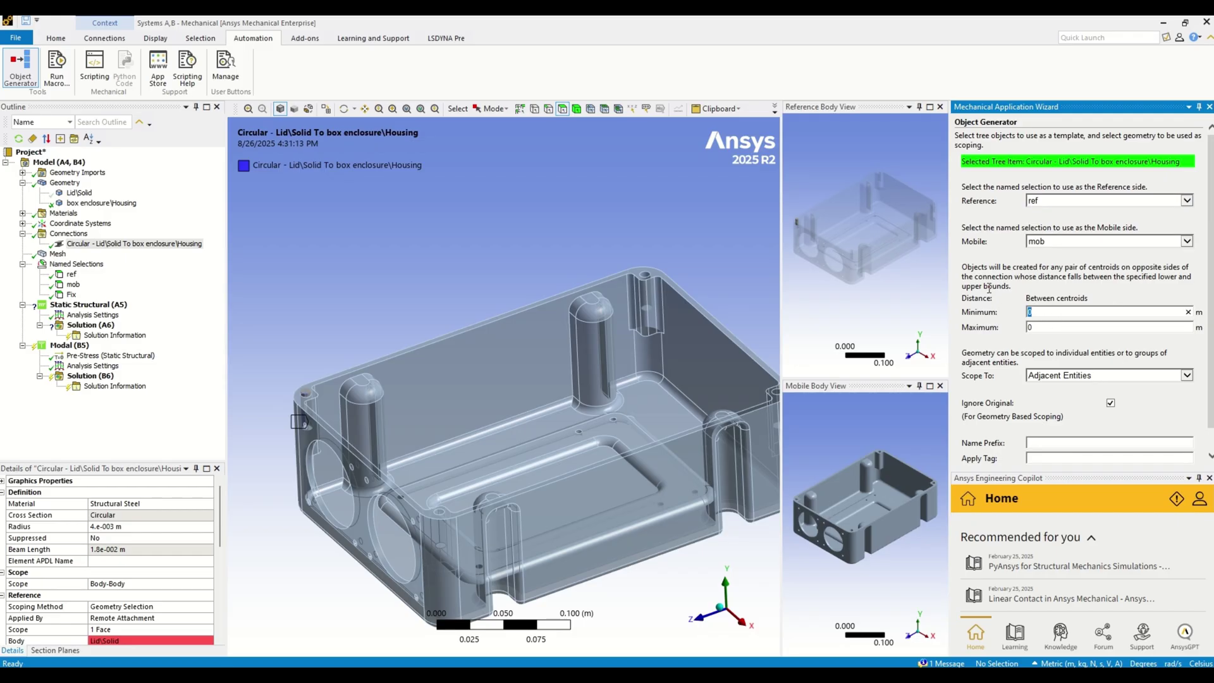
text(1e-2)
text(1)
text(e)
key(BackSpace)
text(.9)
text(e-2)
scroll(1085, 414, down, 1)
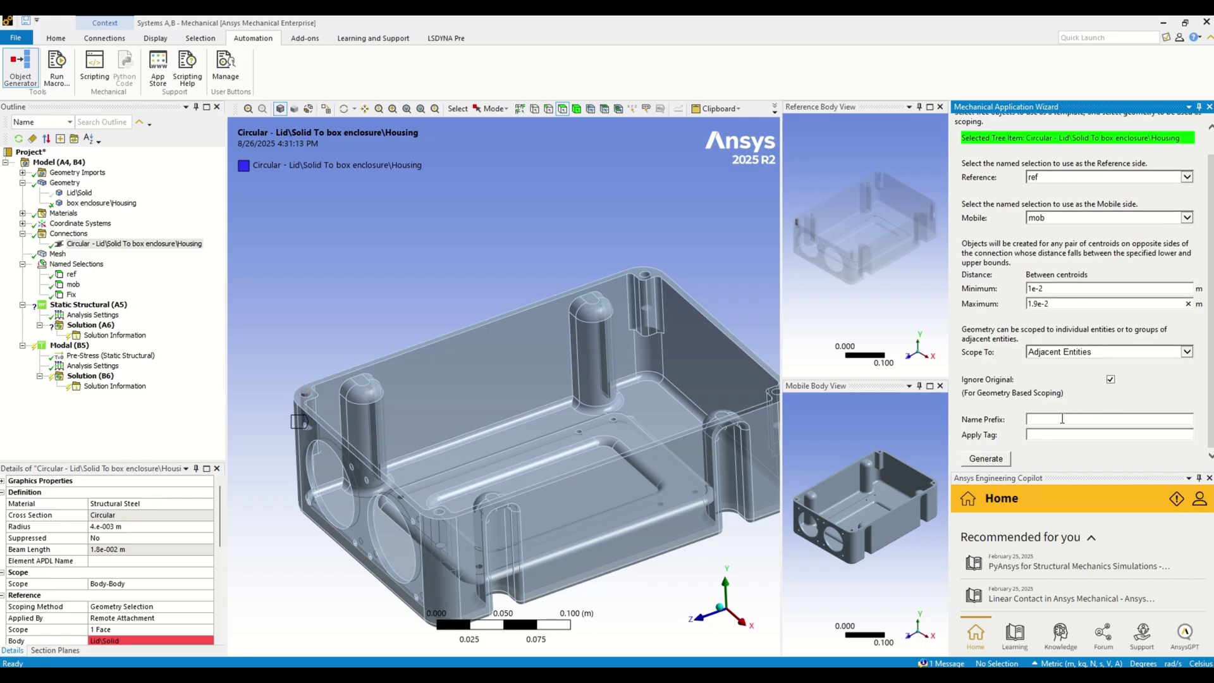
text(bolt)
click(984, 461)
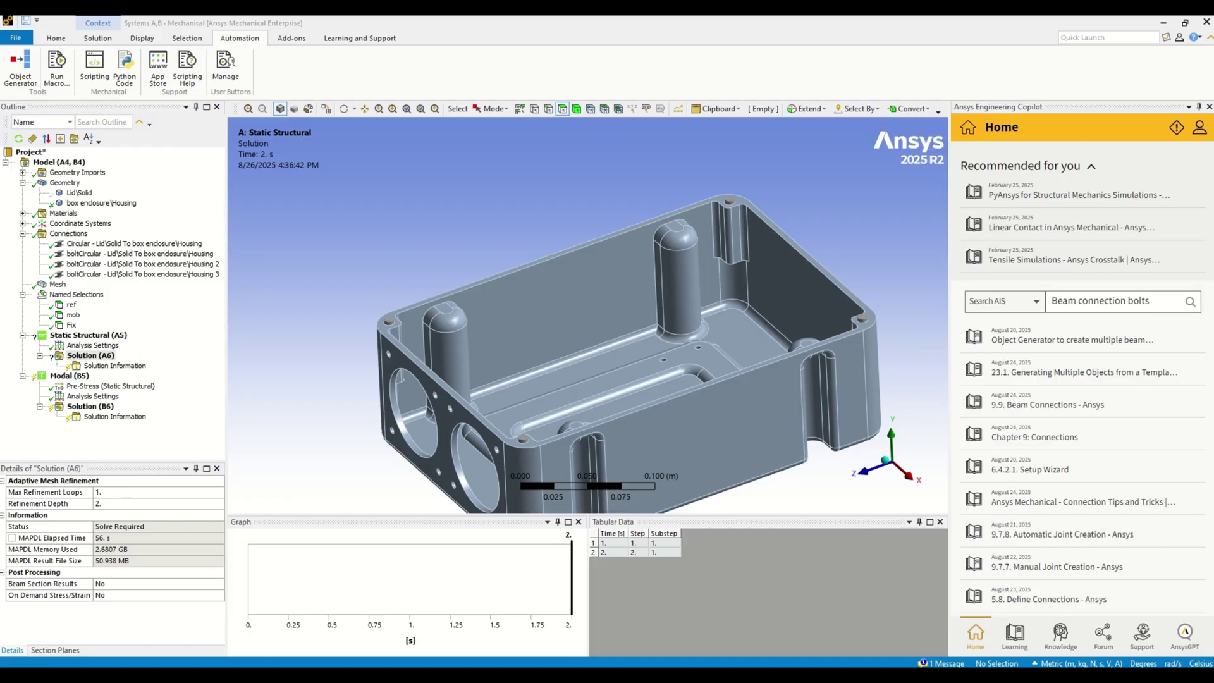
Search learning courses for 'bolt' and open Modeling the Bolt and Preload.
click(1015, 633)
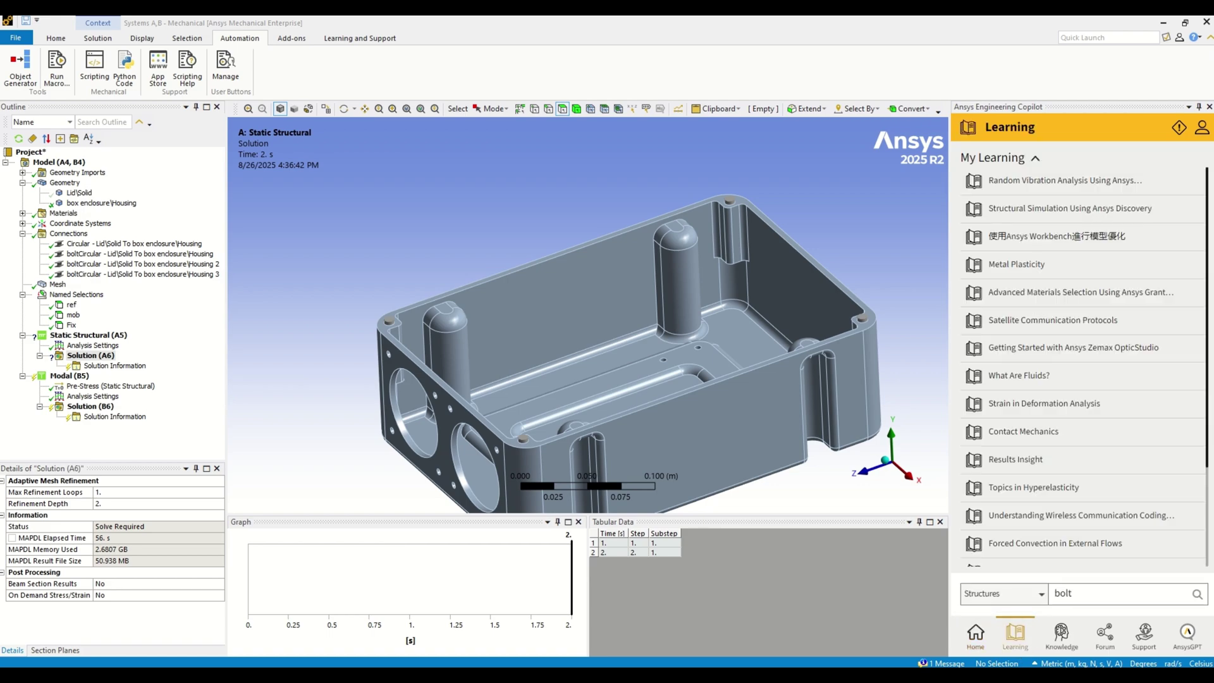
click(1198, 596)
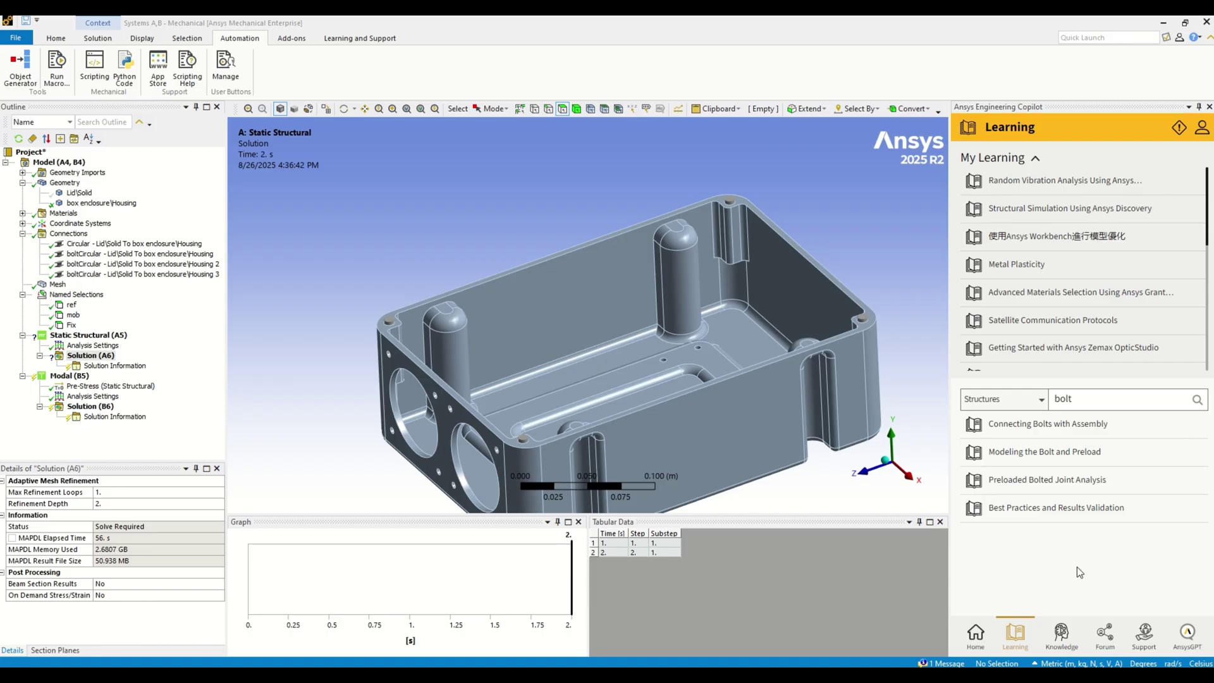
click(1037, 454)
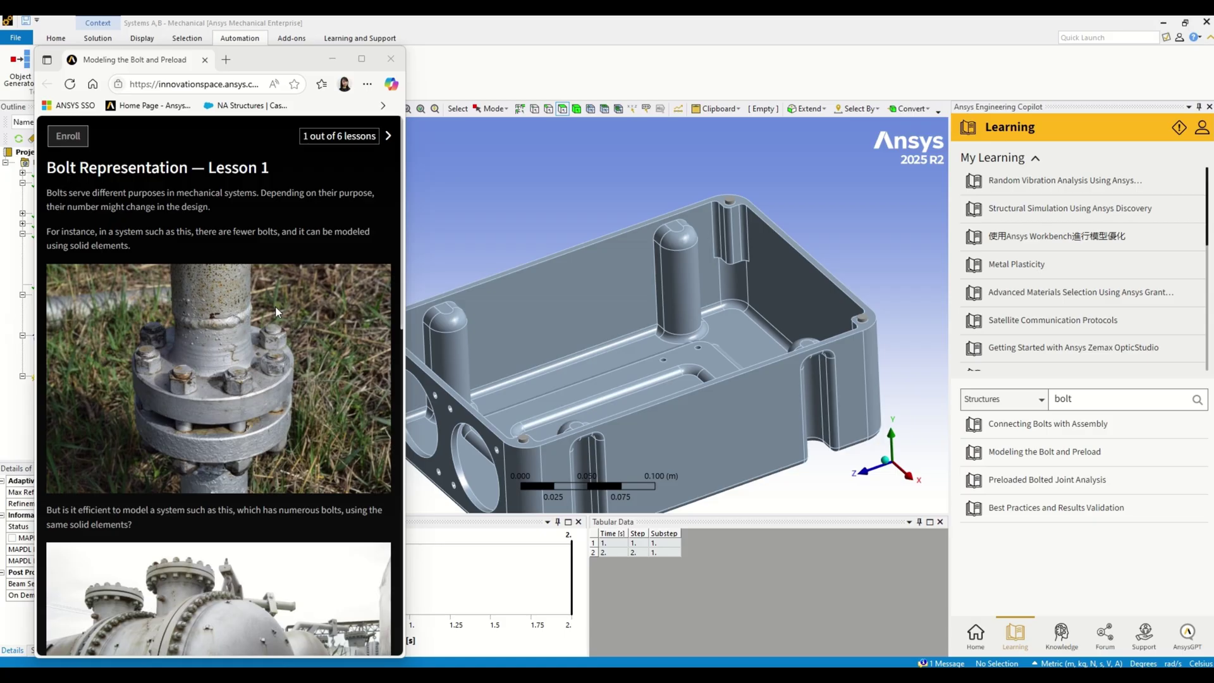
scroll(275, 306, down, 5)
scroll(276, 307, down, 5)
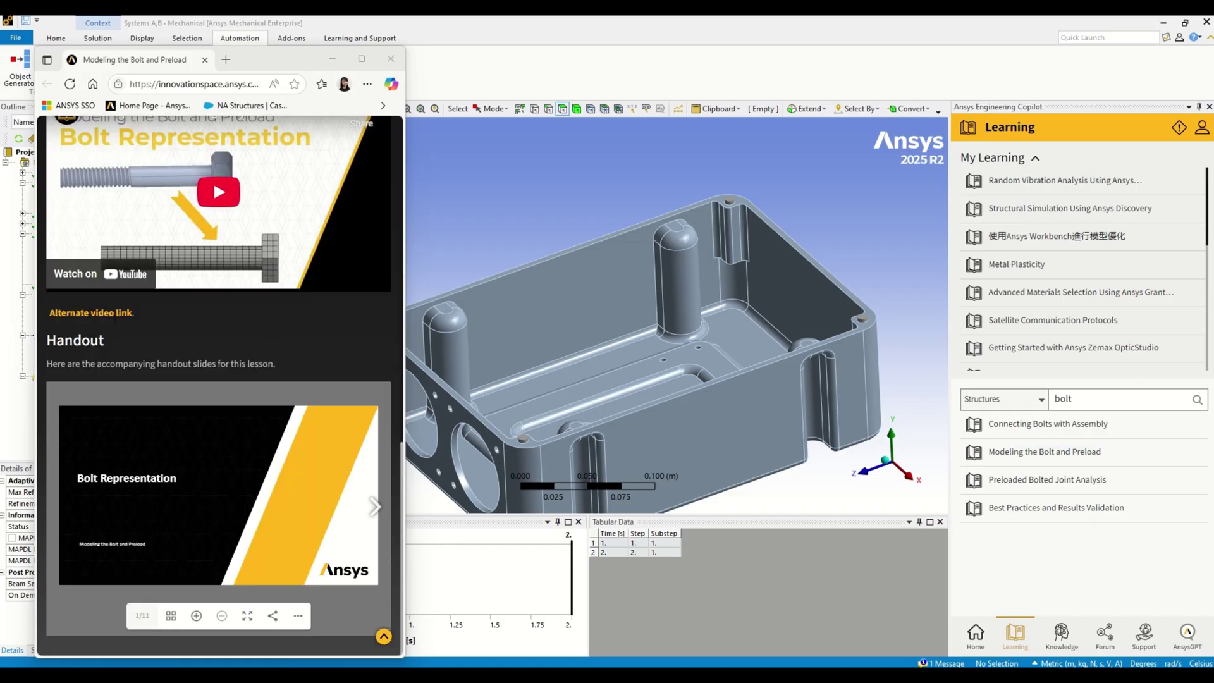
Add bolt pretension loads to all four beam connections and select them together.
click(779, 45)
click(98, 243)
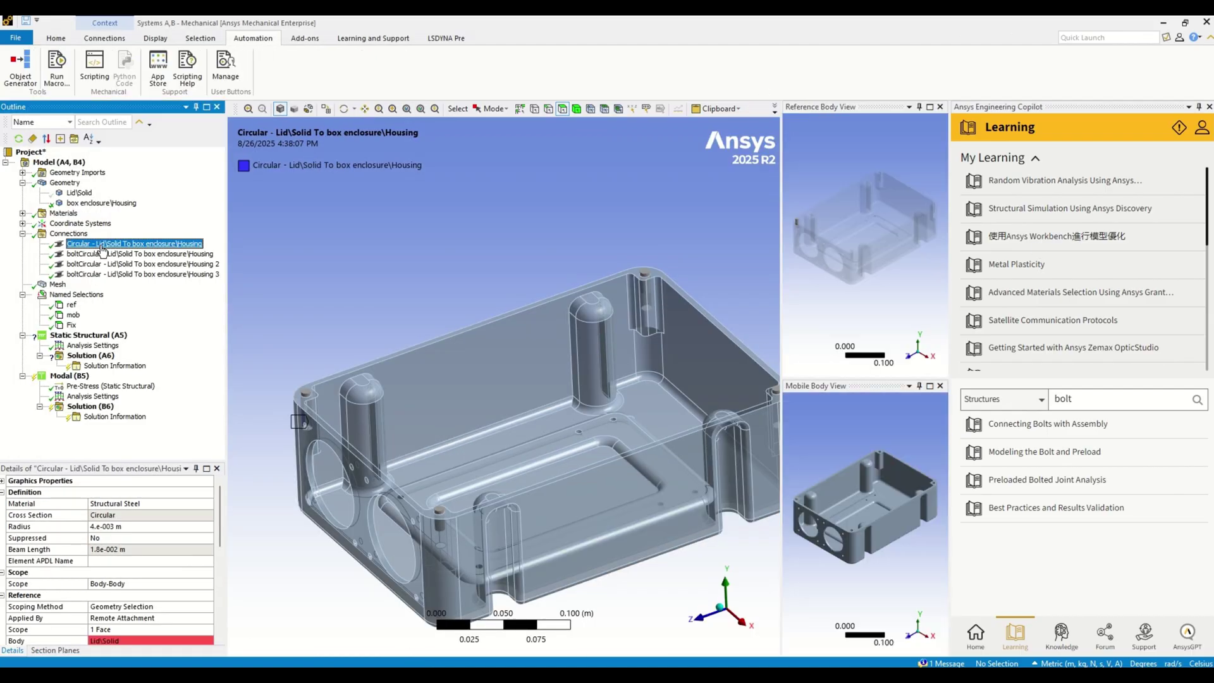
shift+click(133, 275)
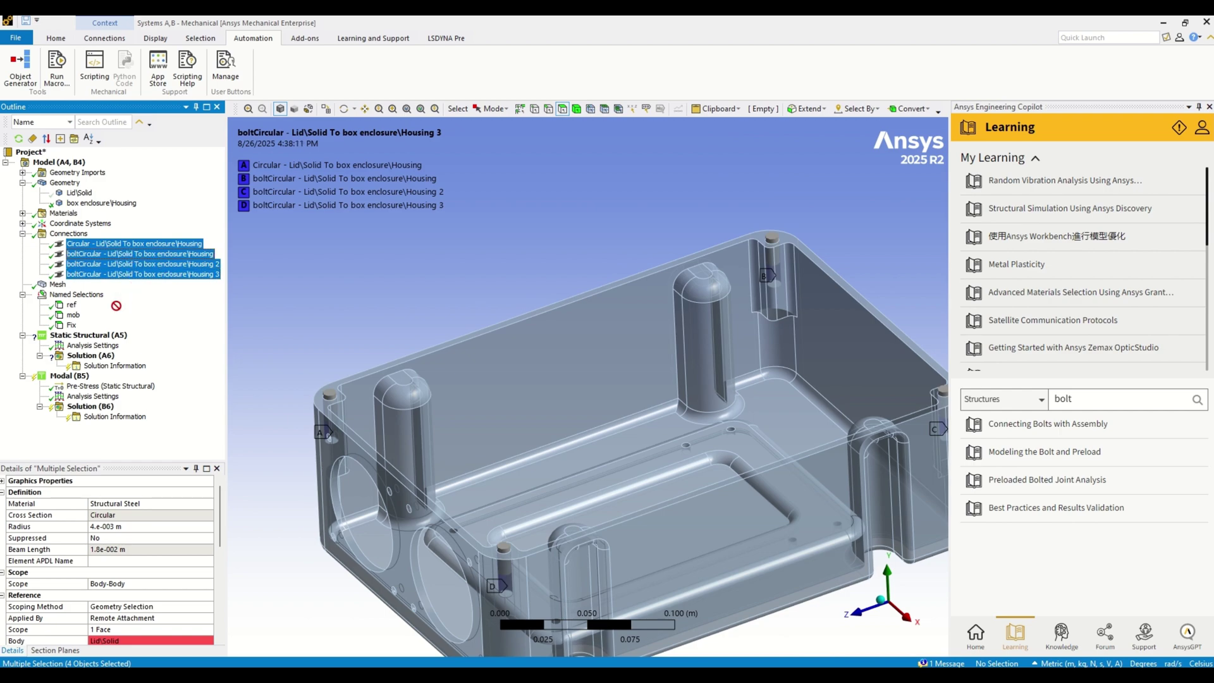
click(95, 335)
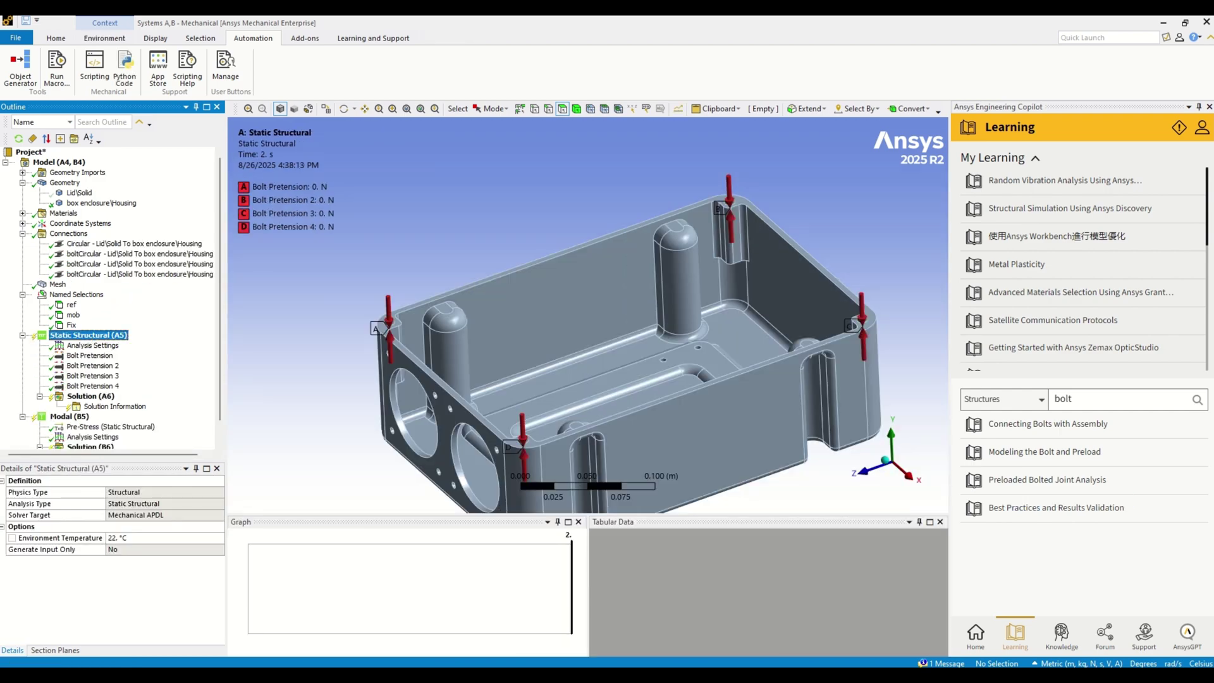
click(90, 356)
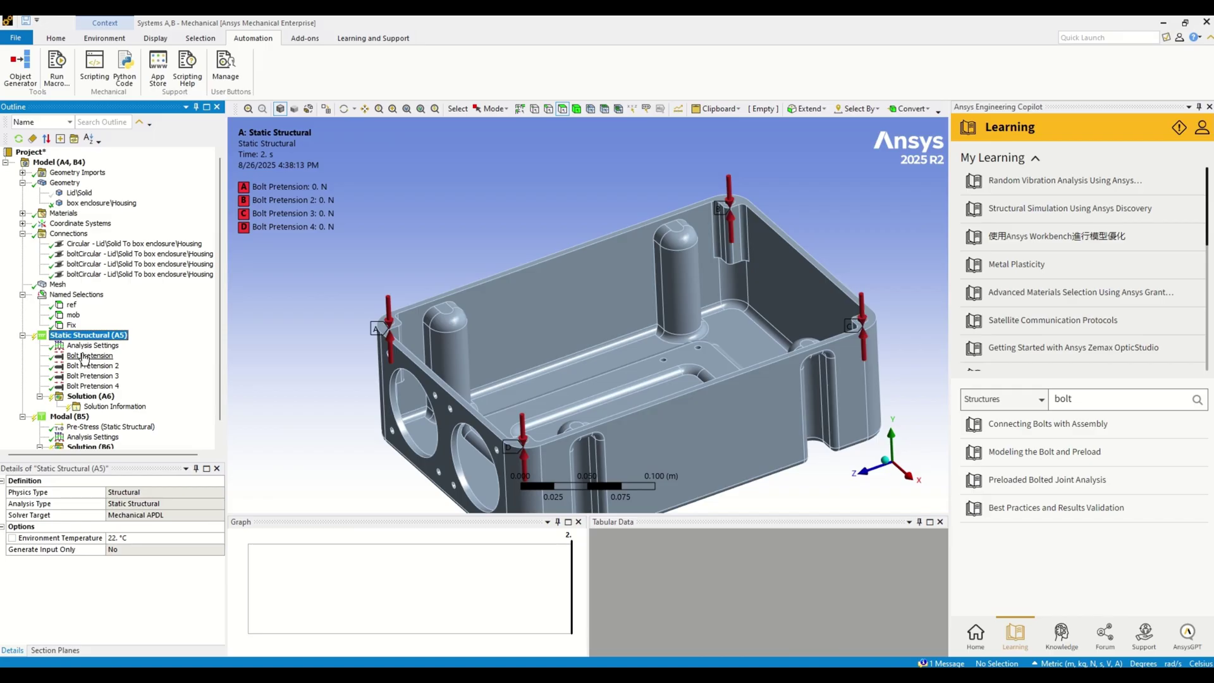
shift+click(100, 386)
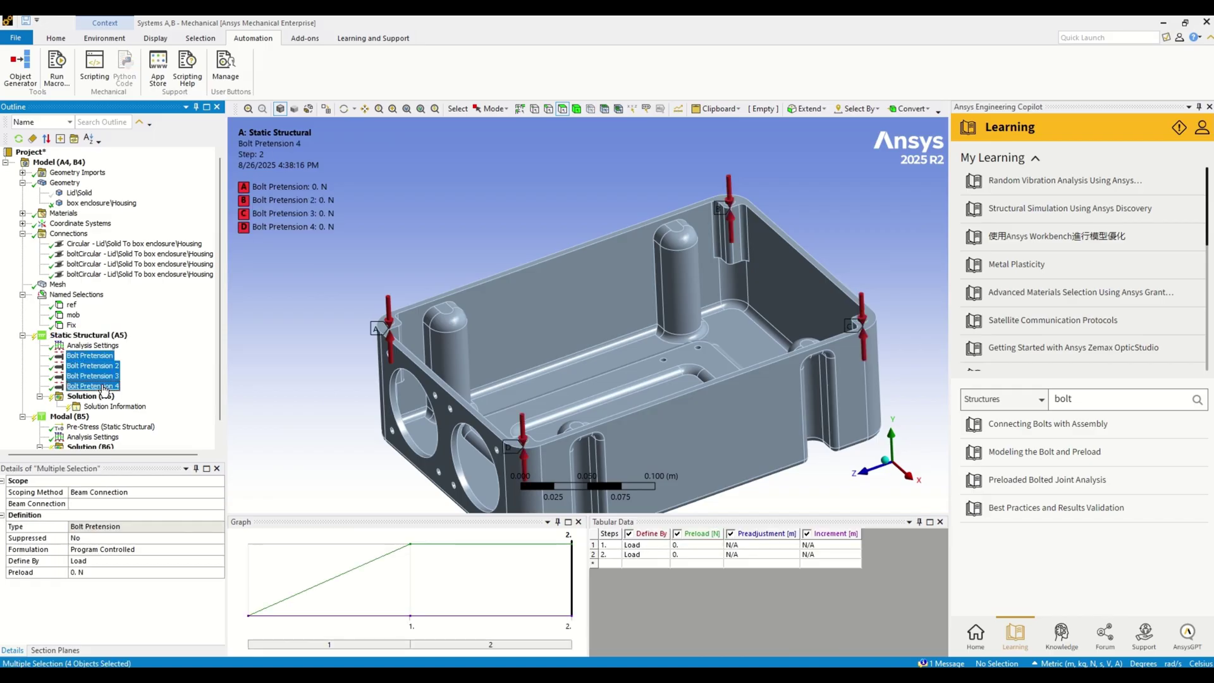
Set the pretensions to a 200 N preload in step 1 and Lock in step 2.
click(336, 644)
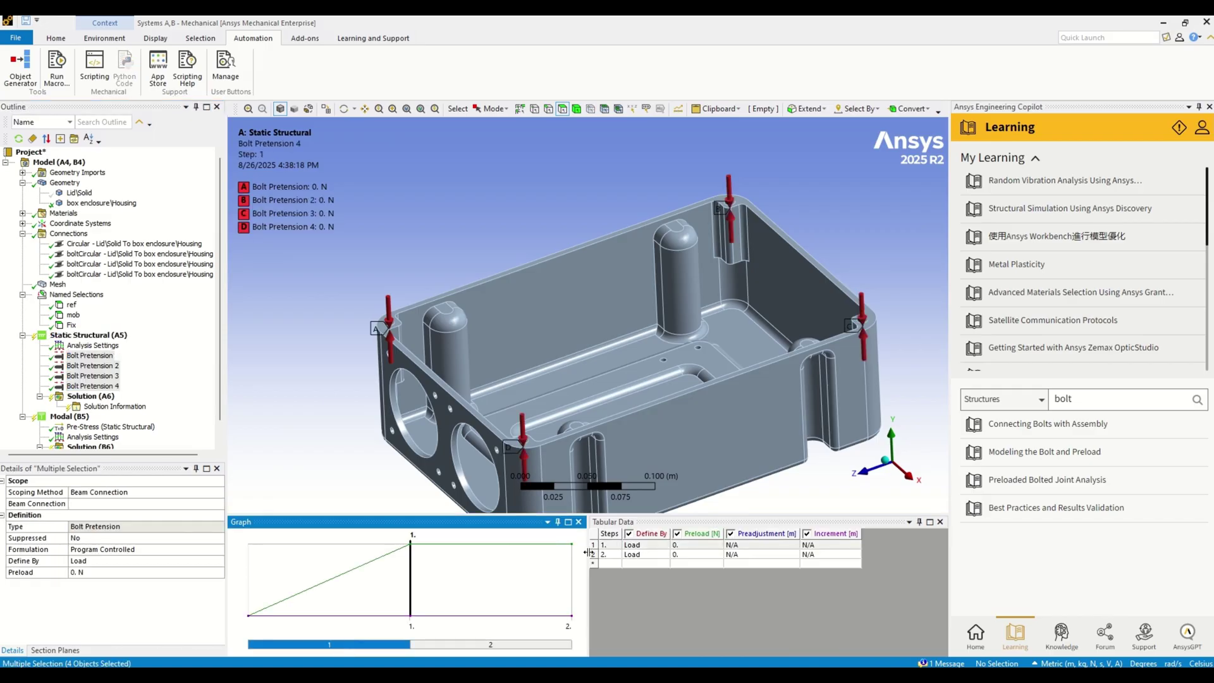
click(87, 575)
text(200)
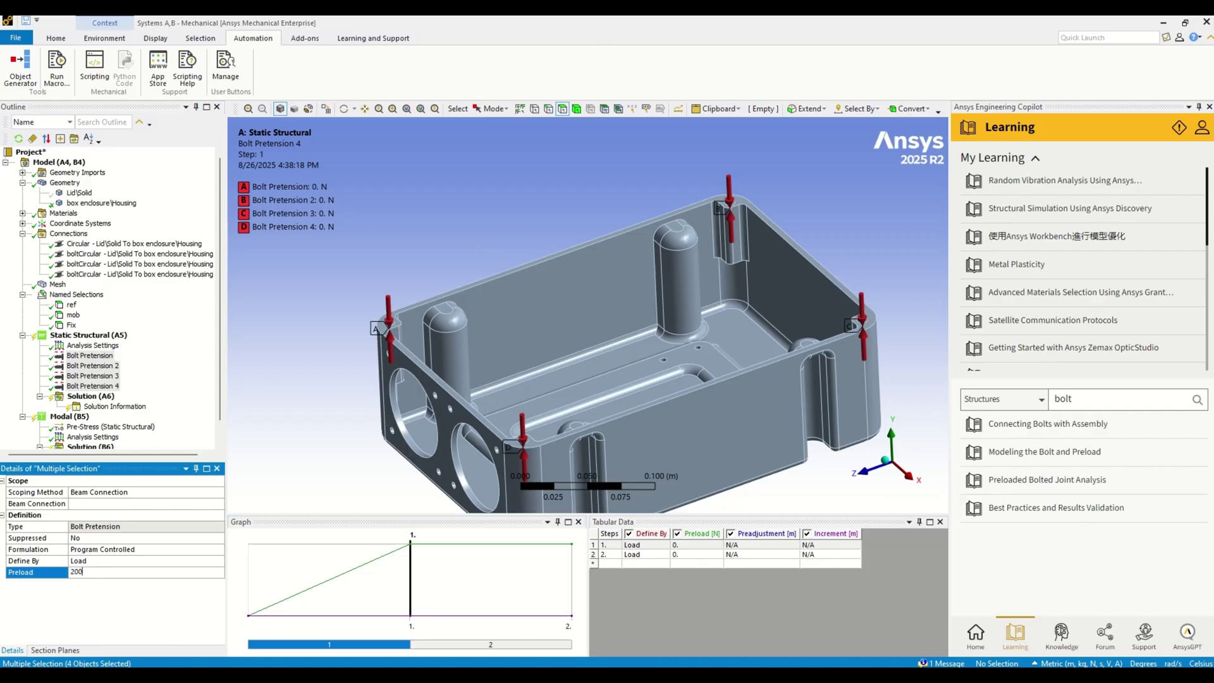
key(Return)
click(481, 645)
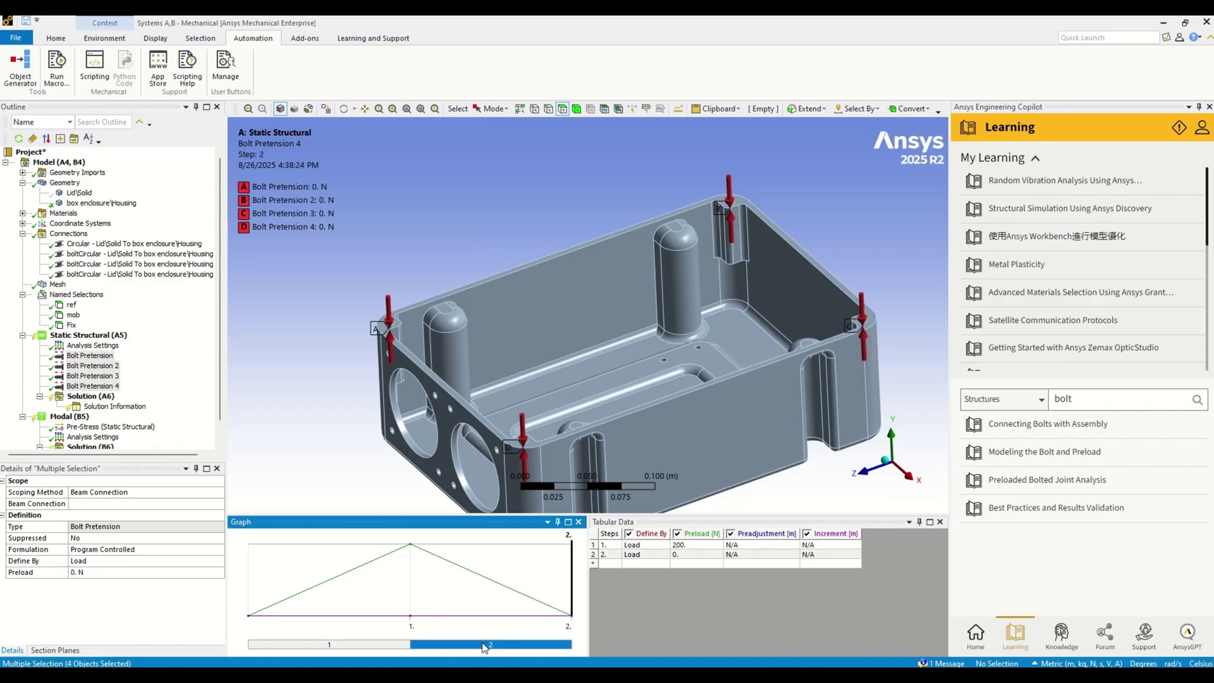
click(97, 563)
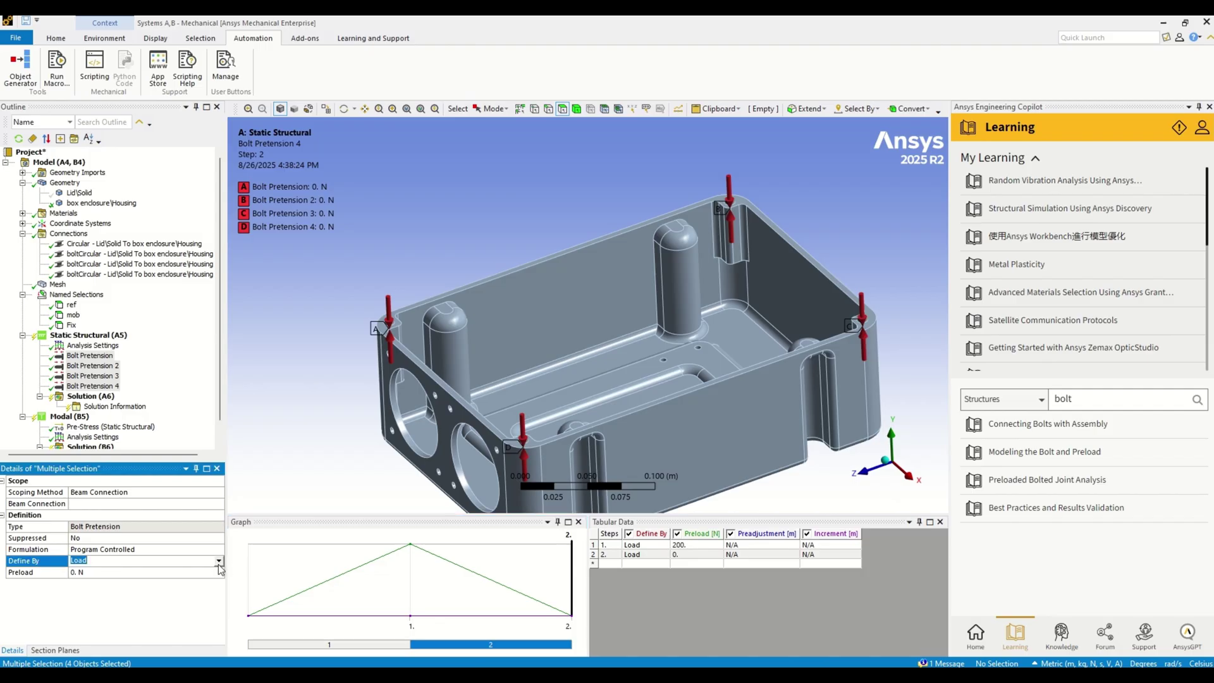
click(219, 564)
click(202, 596)
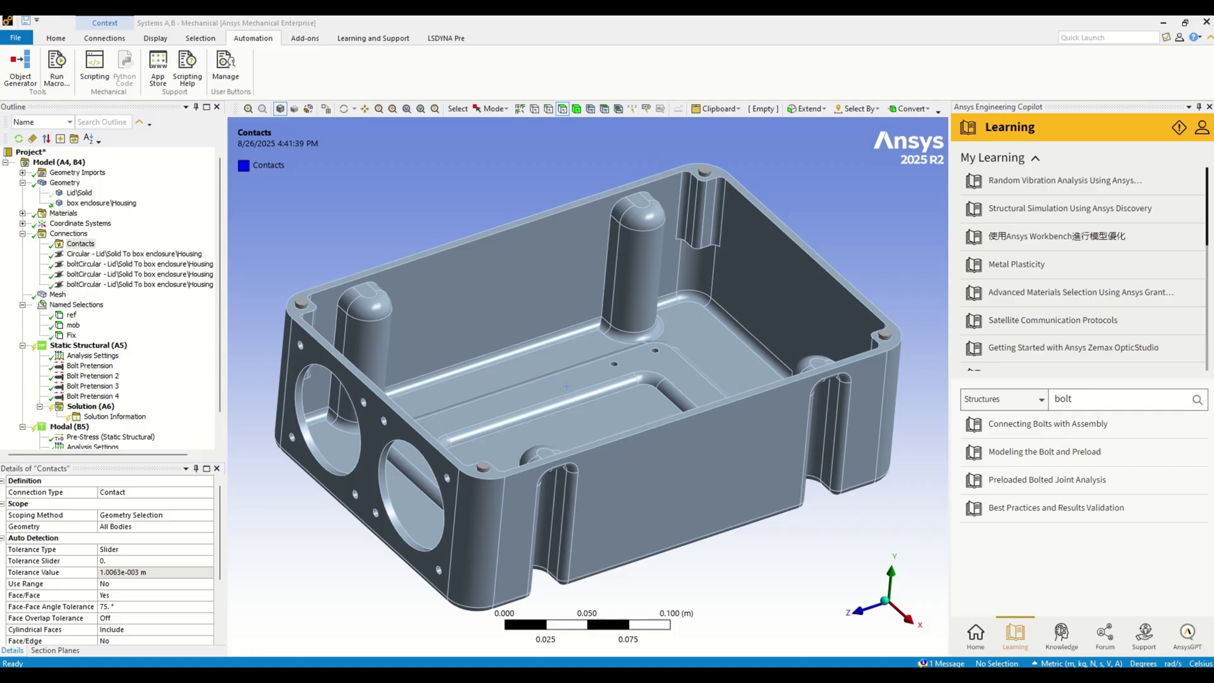
text(nonlinear contact)
Search learning courses for 'nonlinear contact' and open the Contact Mechanics course.
click(1197, 399)
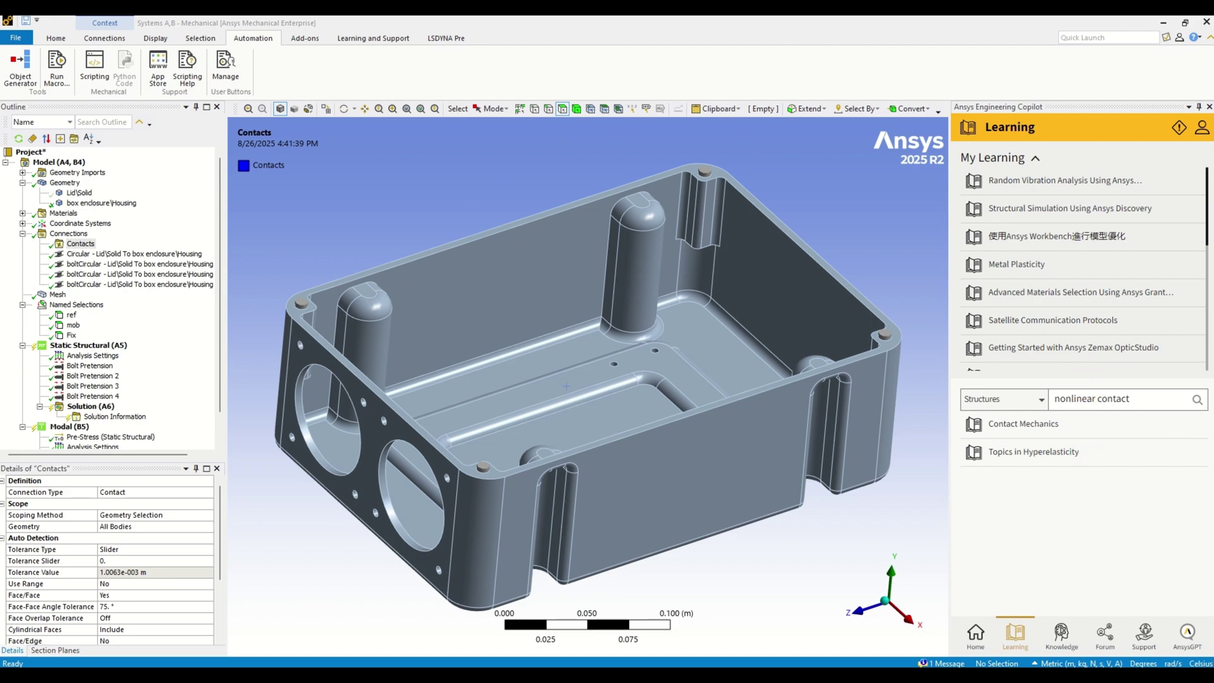
click(1016, 430)
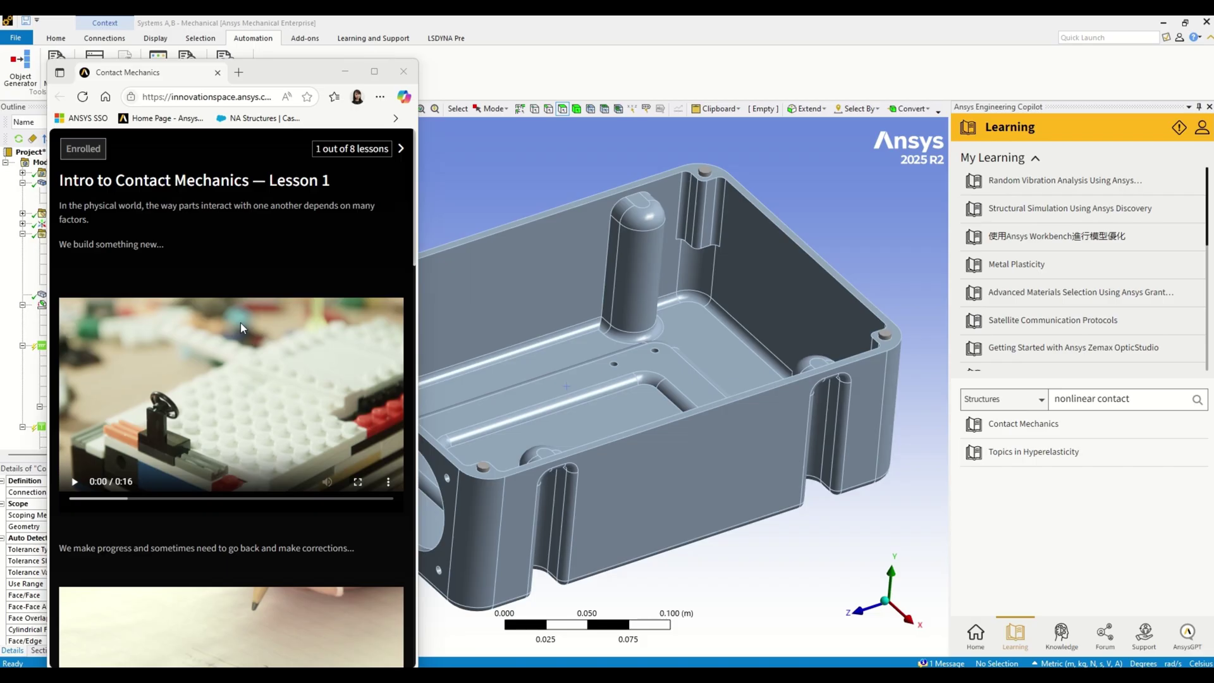
scroll(240, 328, down, 4)
scroll(241, 328, down, 3)
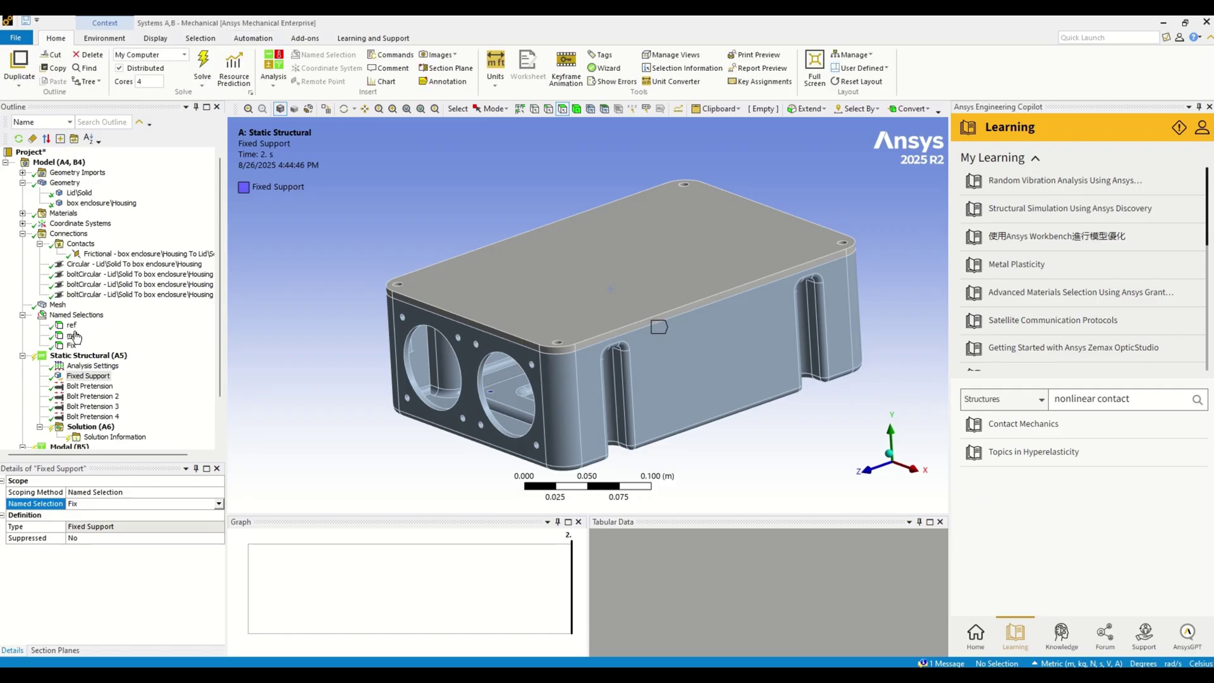
Solve the static analysis, evaluate all results, and view total deformation and equivalent stress.
right_click(87, 356)
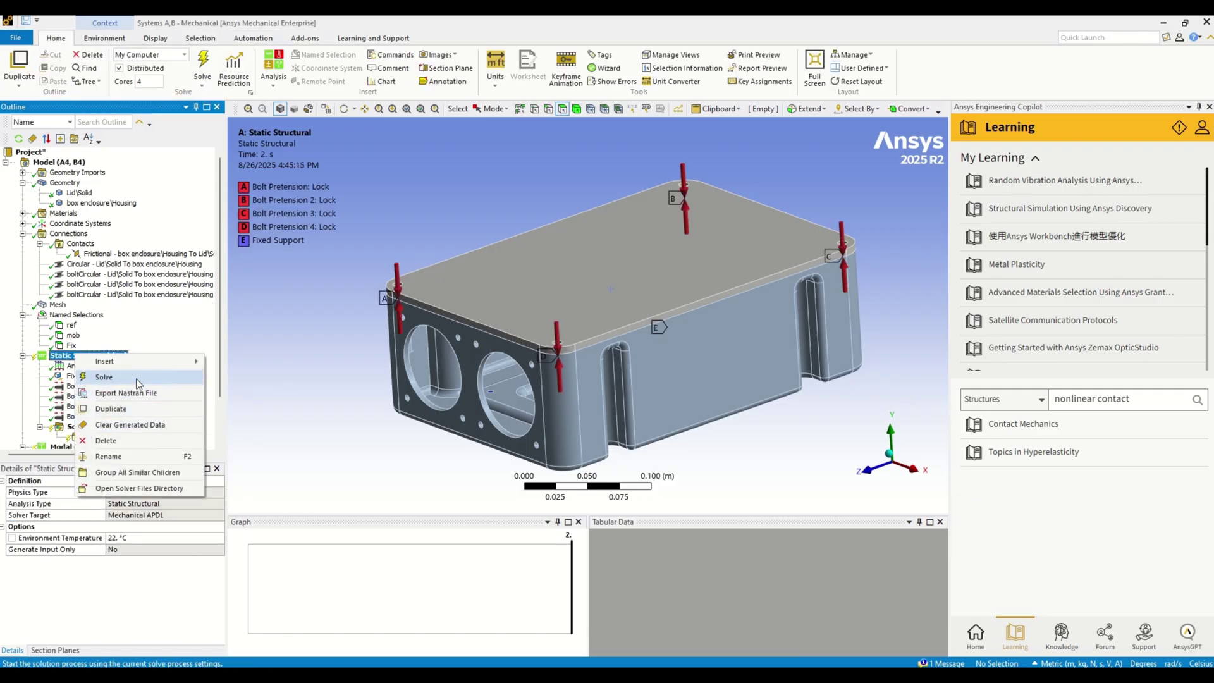
click(104, 376)
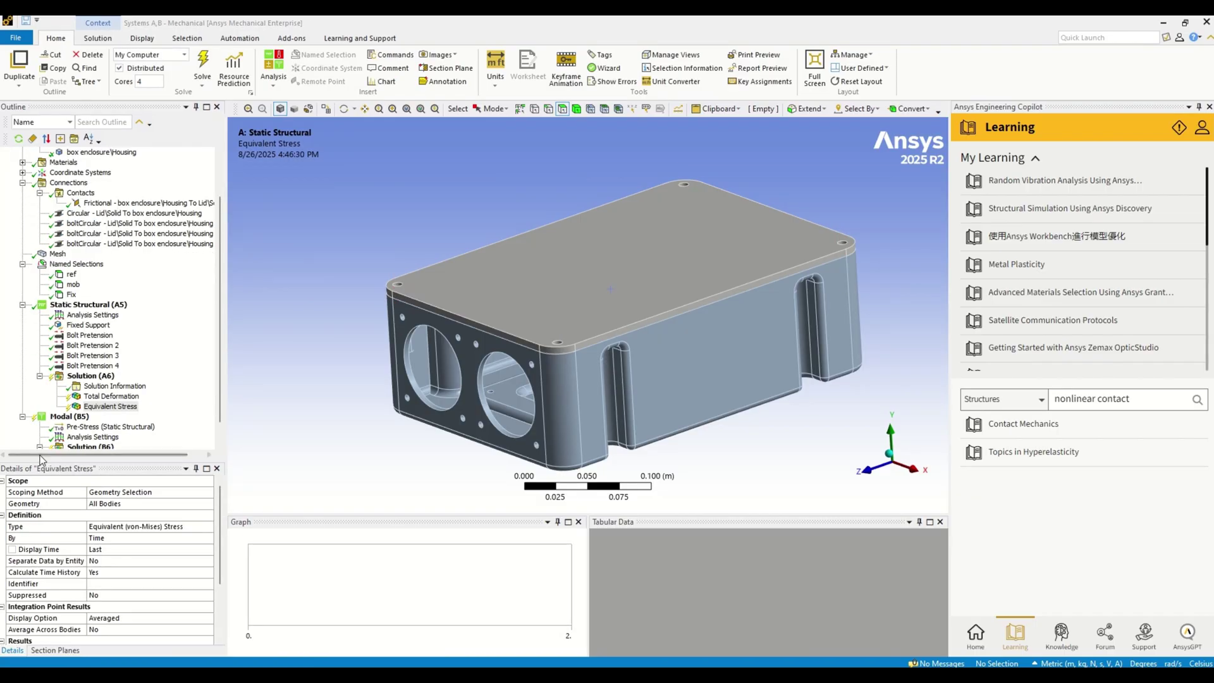
right_click(91, 377)
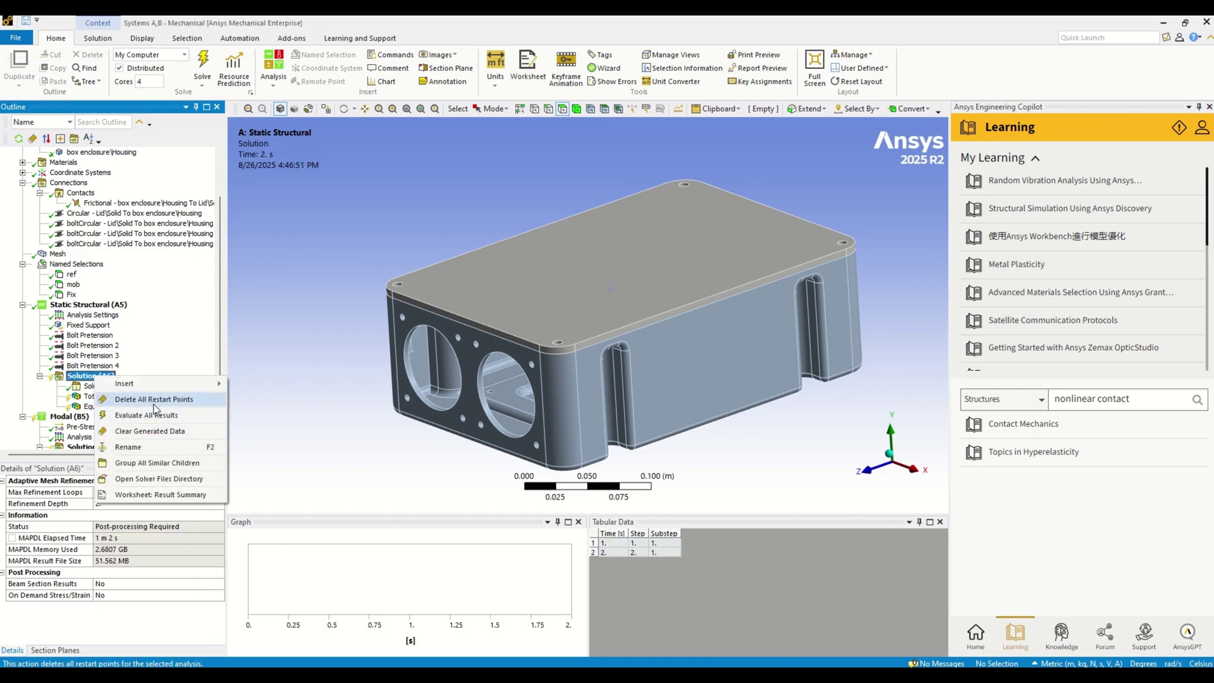
click(143, 414)
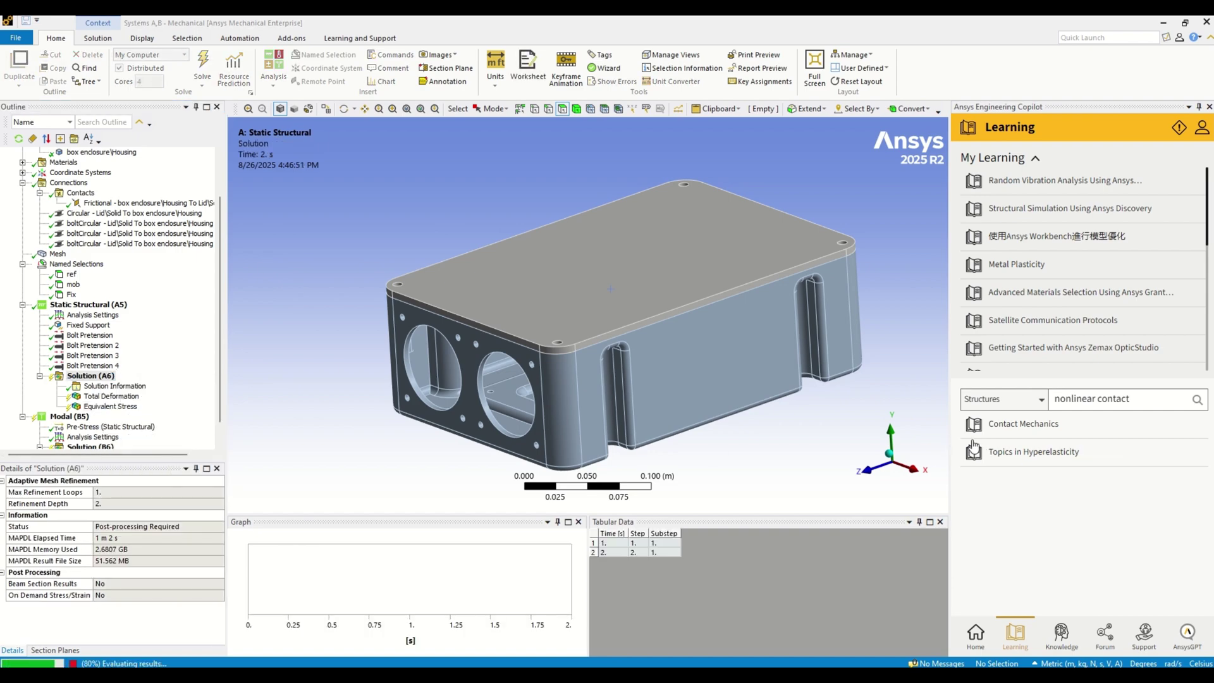
click(112, 396)
click(111, 406)
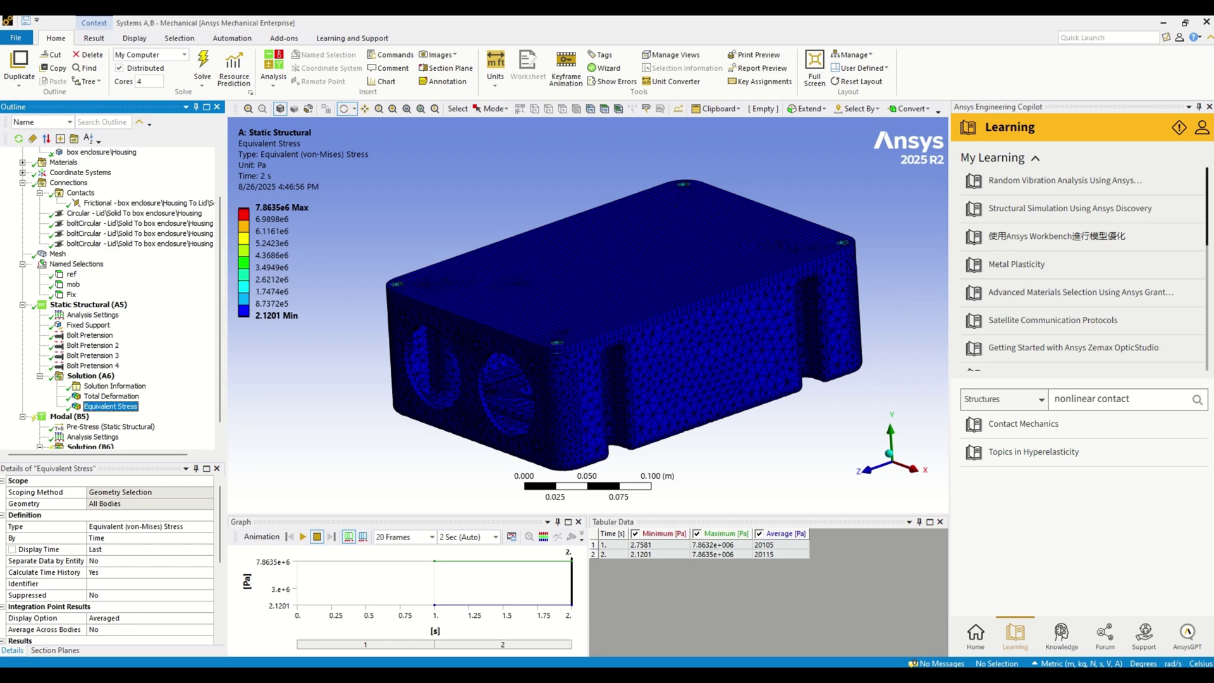
Open the contact-results support case, then add a Contact Tool and evaluate the lid-housing contact status.
click(1145, 637)
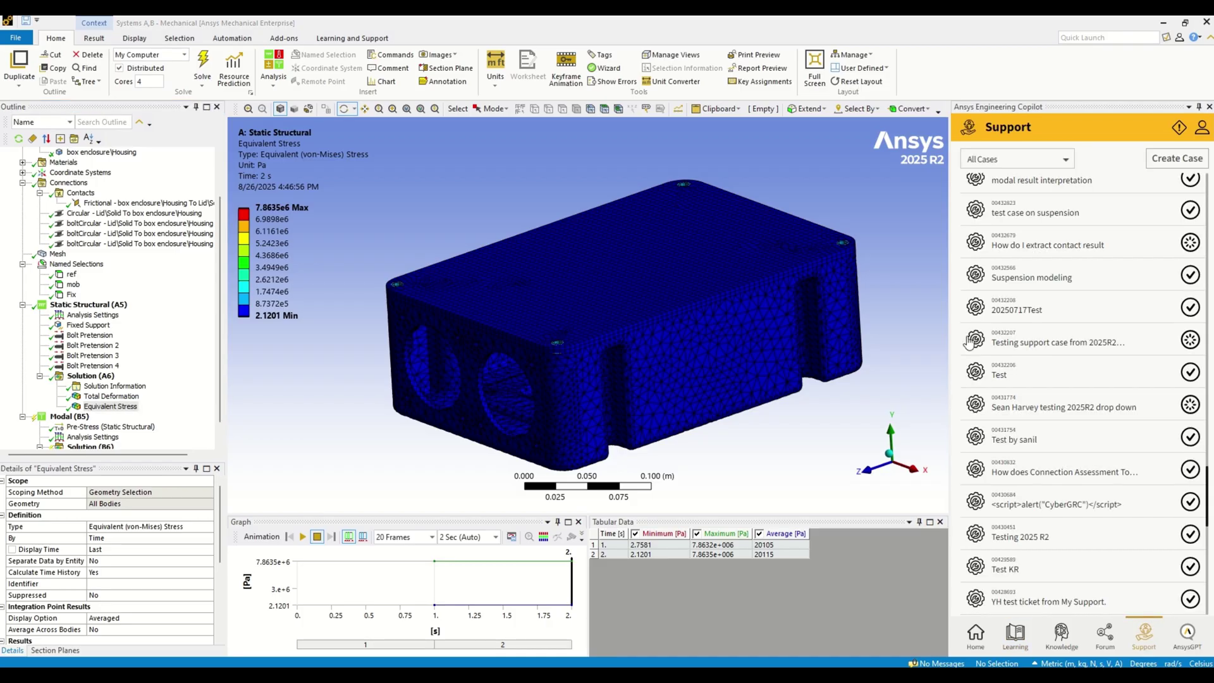
click(1046, 249)
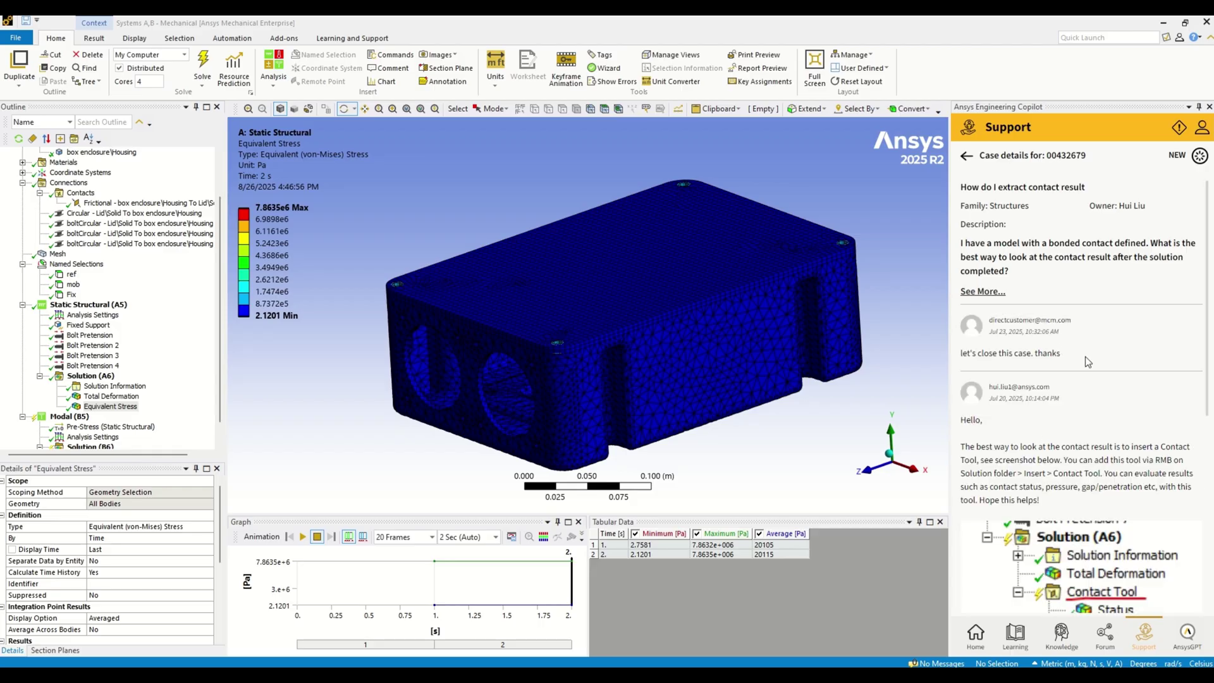
scroll(1061, 348, down, 2)
scroll(1087, 362, down, 1)
scroll(1088, 362, down, 2)
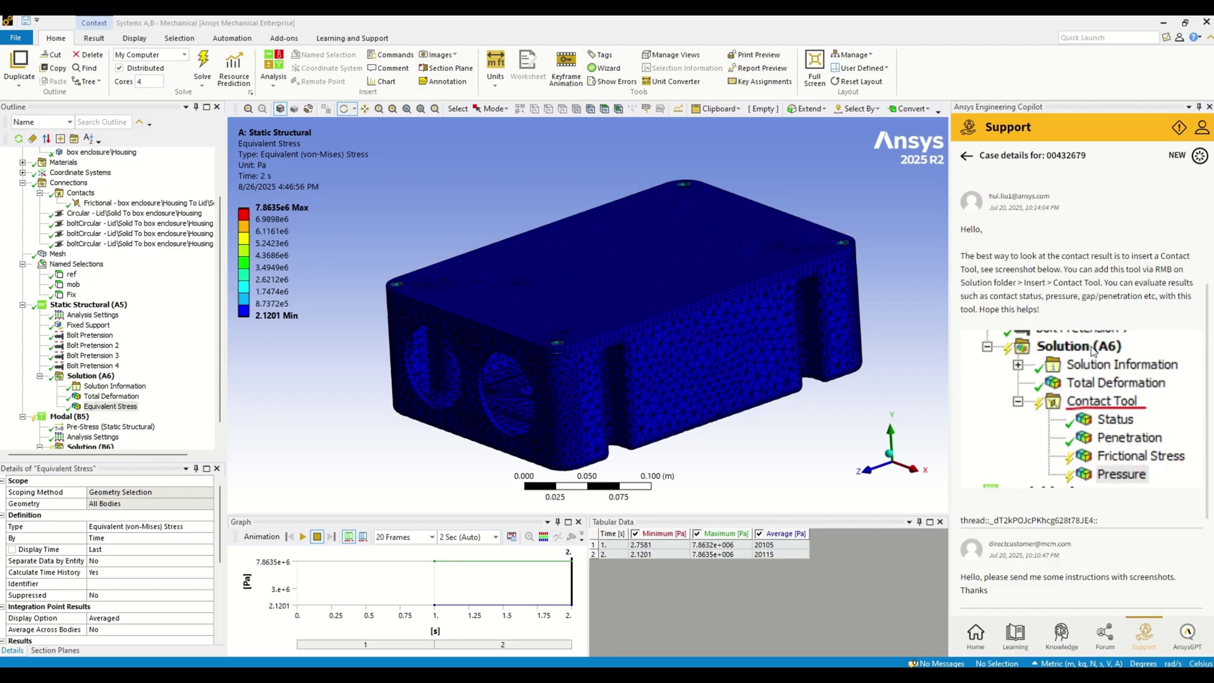
right_click(95, 377)
mouse_move(268, 395)
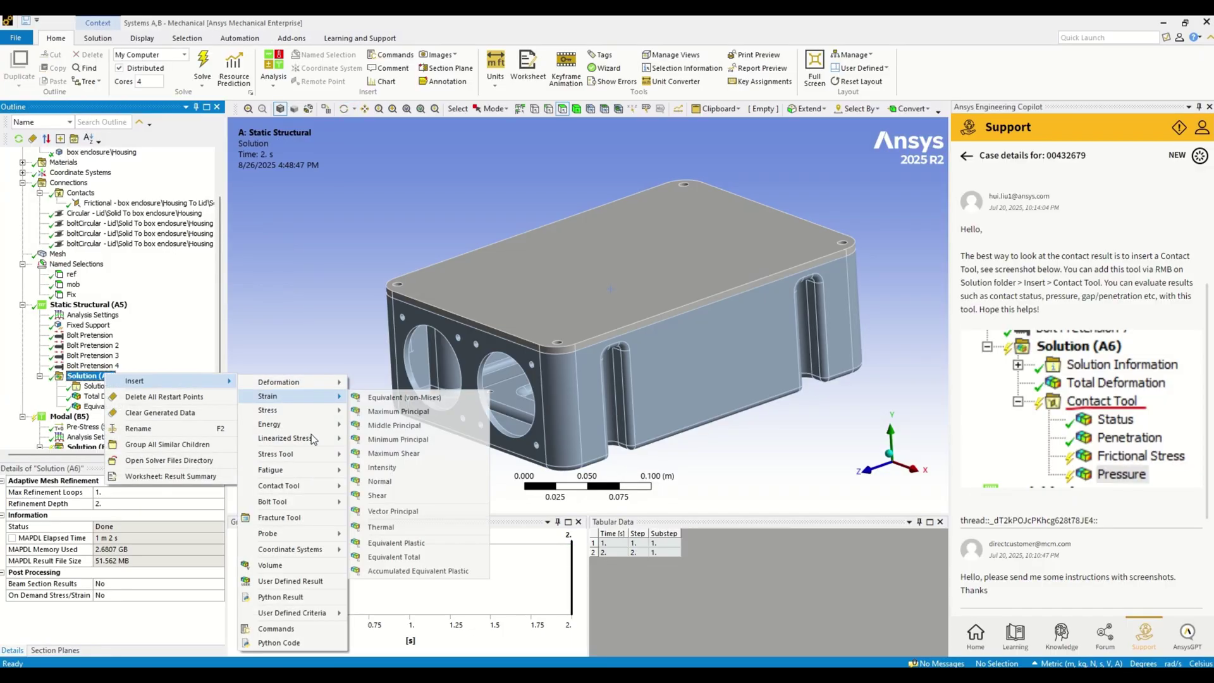
mouse_move(279, 486)
click(375, 492)
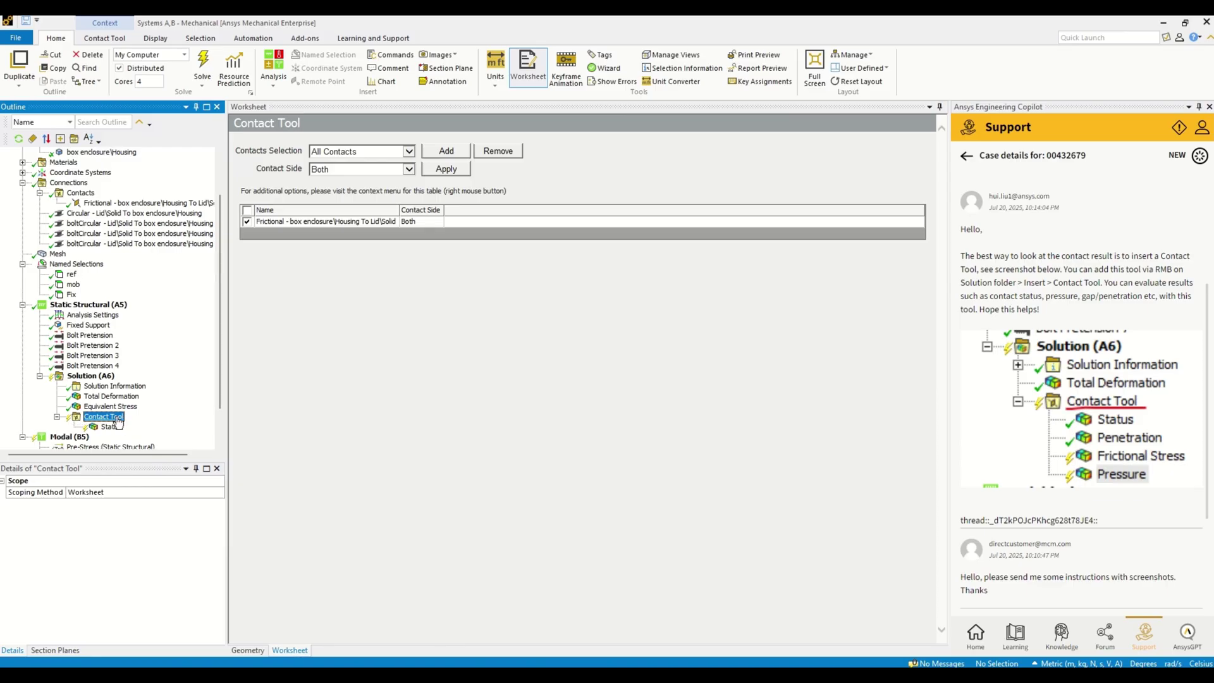
right_click(114, 427)
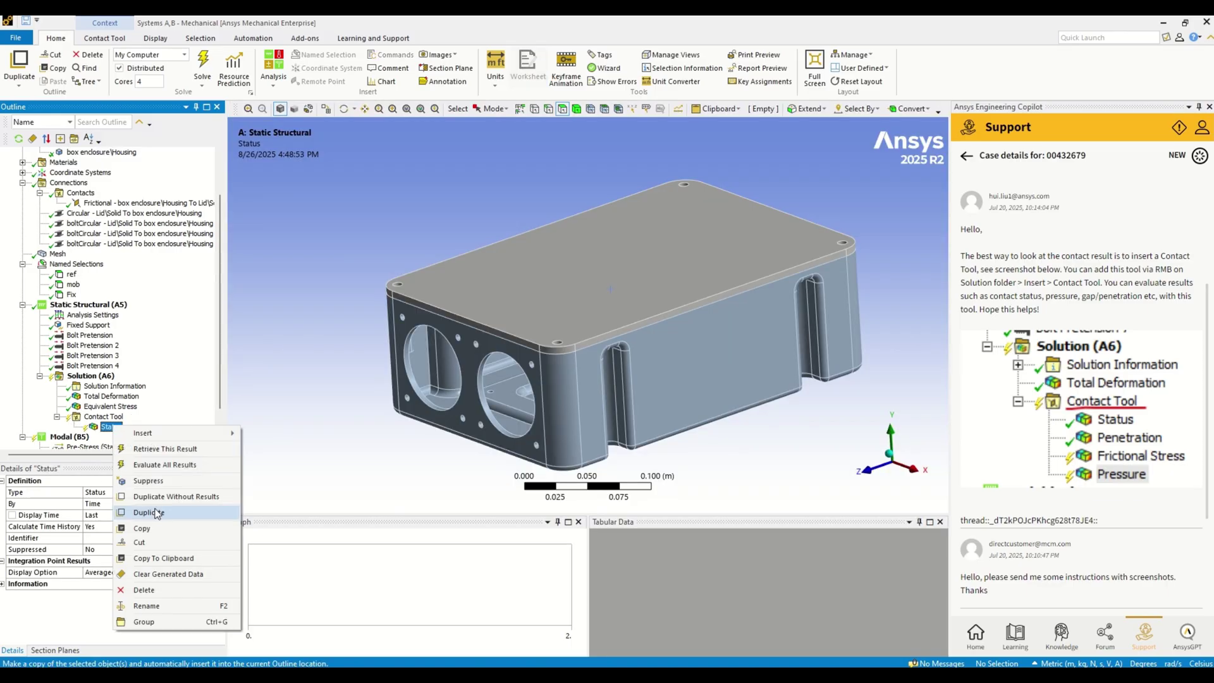
click(161, 464)
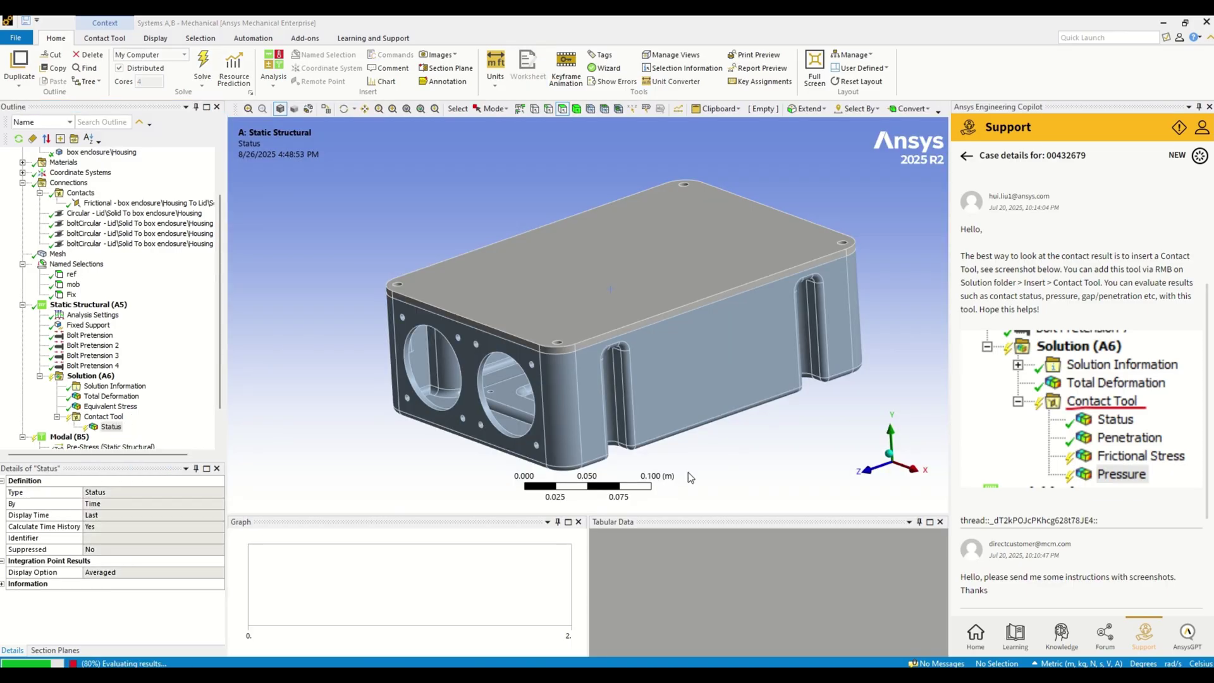
middle_drag(759, 473, 750, 403)
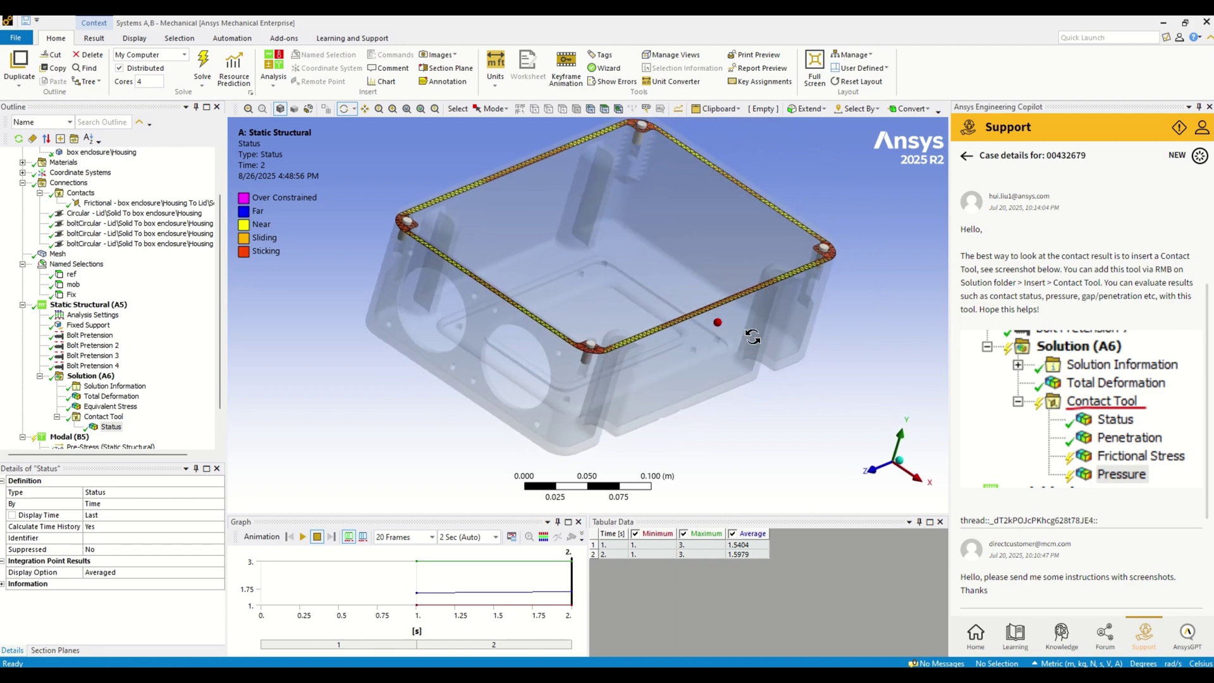
scroll(735, 396, down, 2)
mouse_move(558, 327)
mouse_down()
mouse_move(527, 278)
mouse_move(374, 246)
mouse_up()
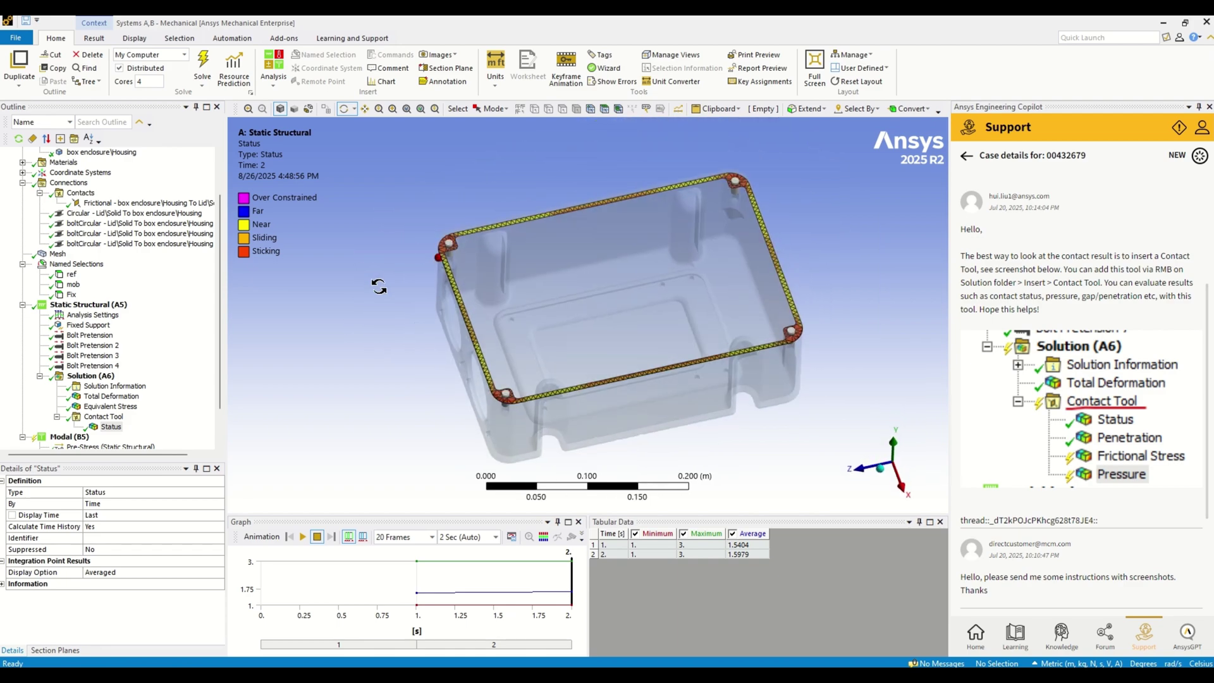
scroll(493, 379, up, 3)
scroll(601, 460, up, 3)
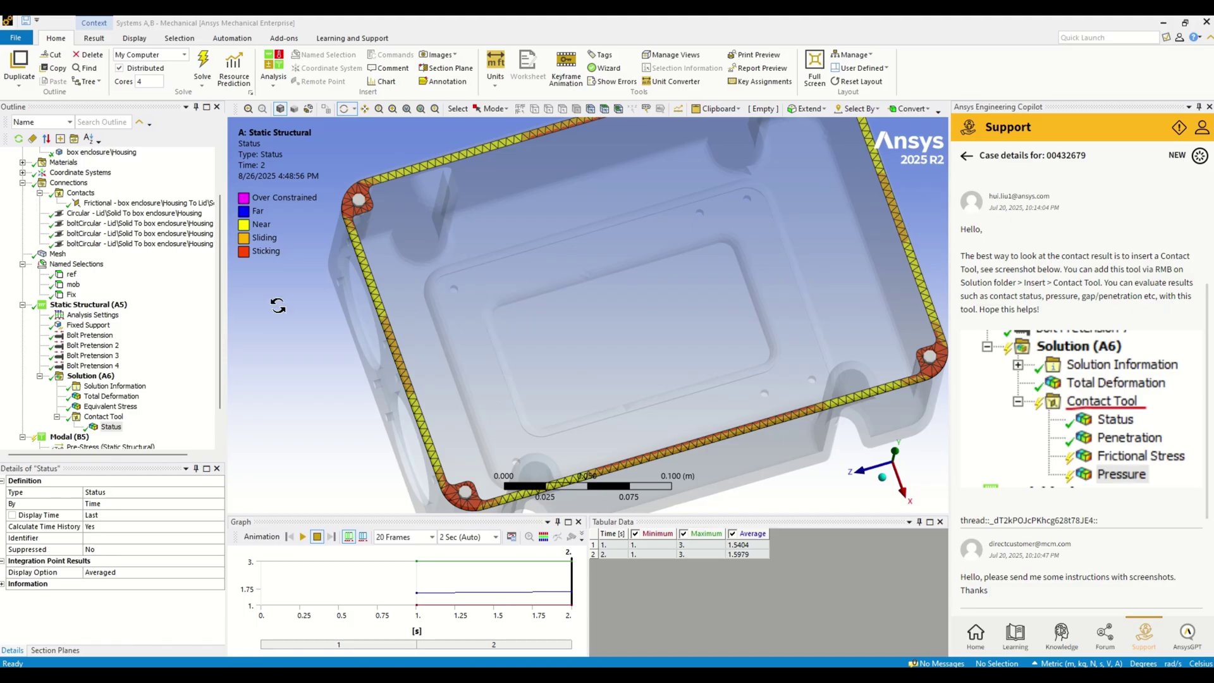
scroll(176, 324, down, 1)
Review Modal pre-stress settings and open the True Status vs Sticking Knowledge article.
click(111, 406)
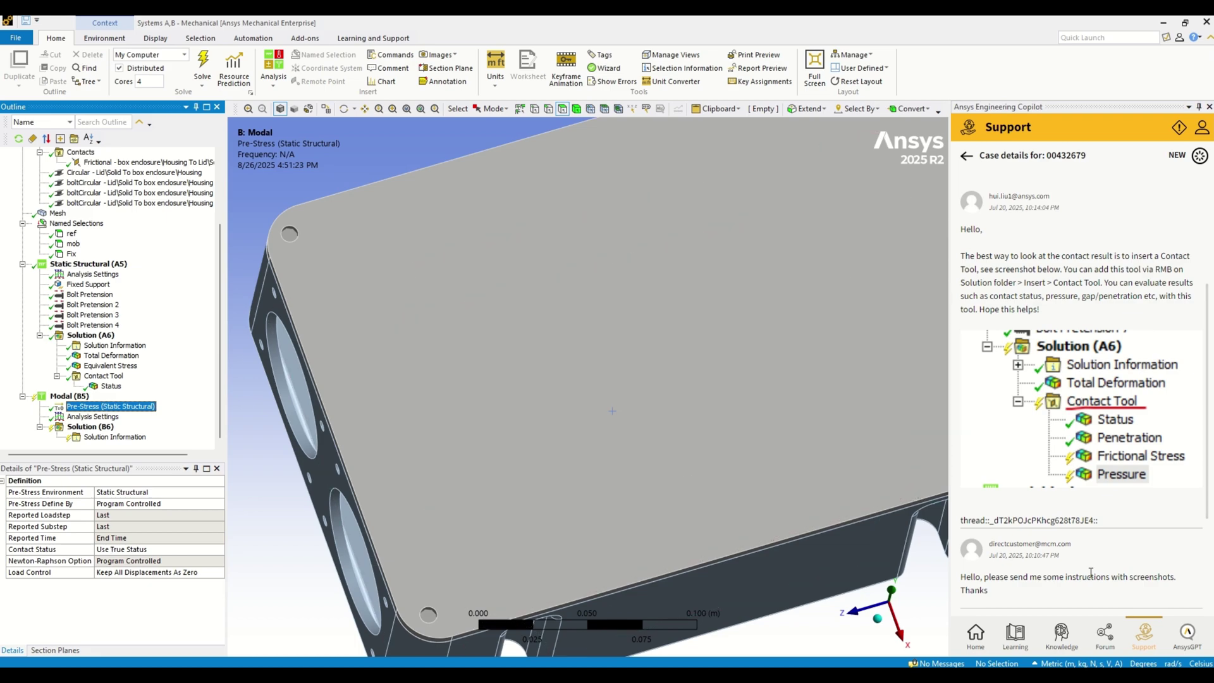
click(1065, 642)
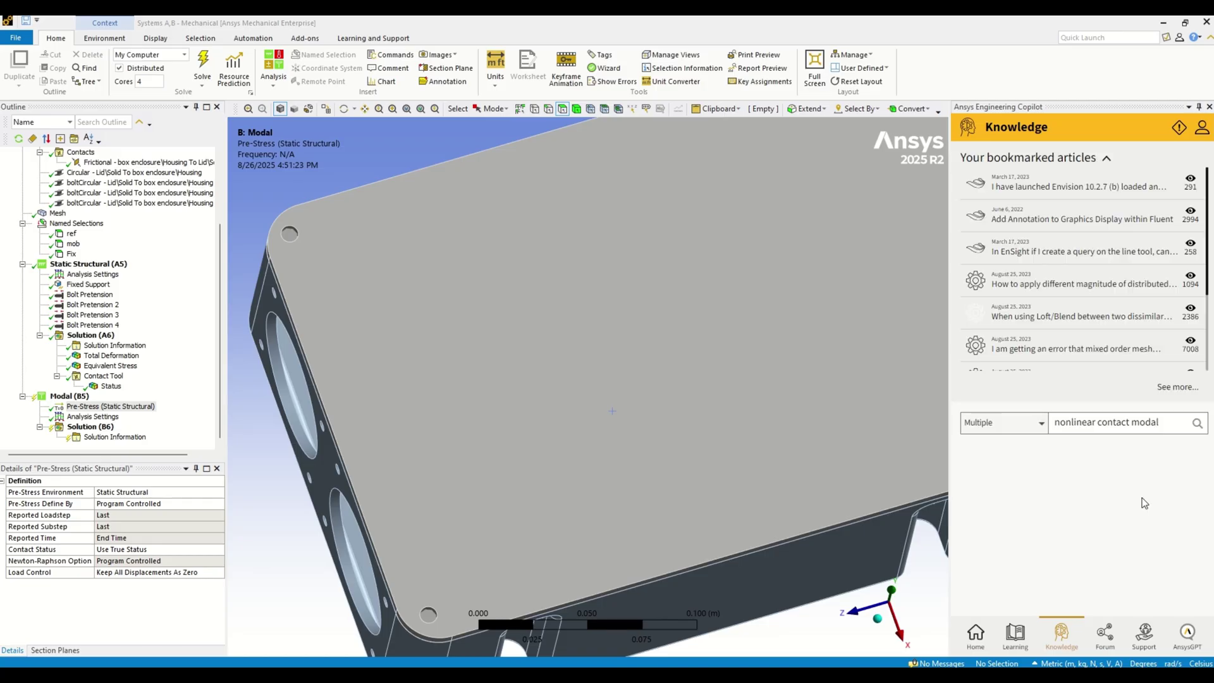
click(1199, 425)
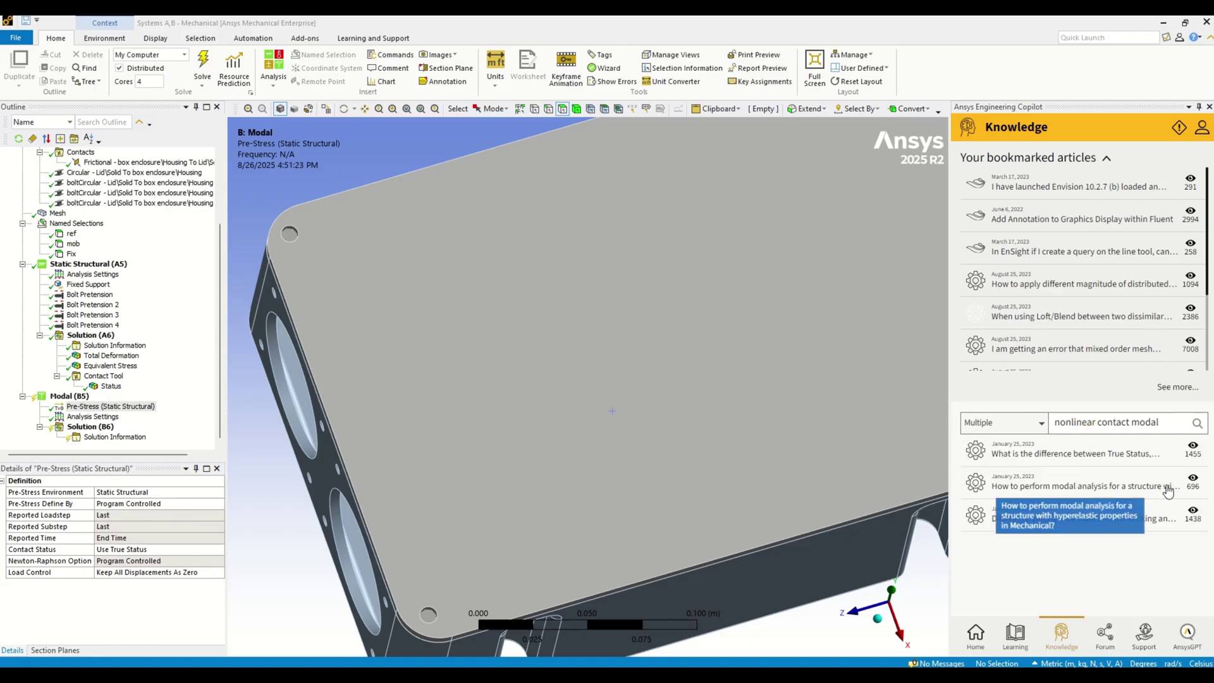
click(1083, 456)
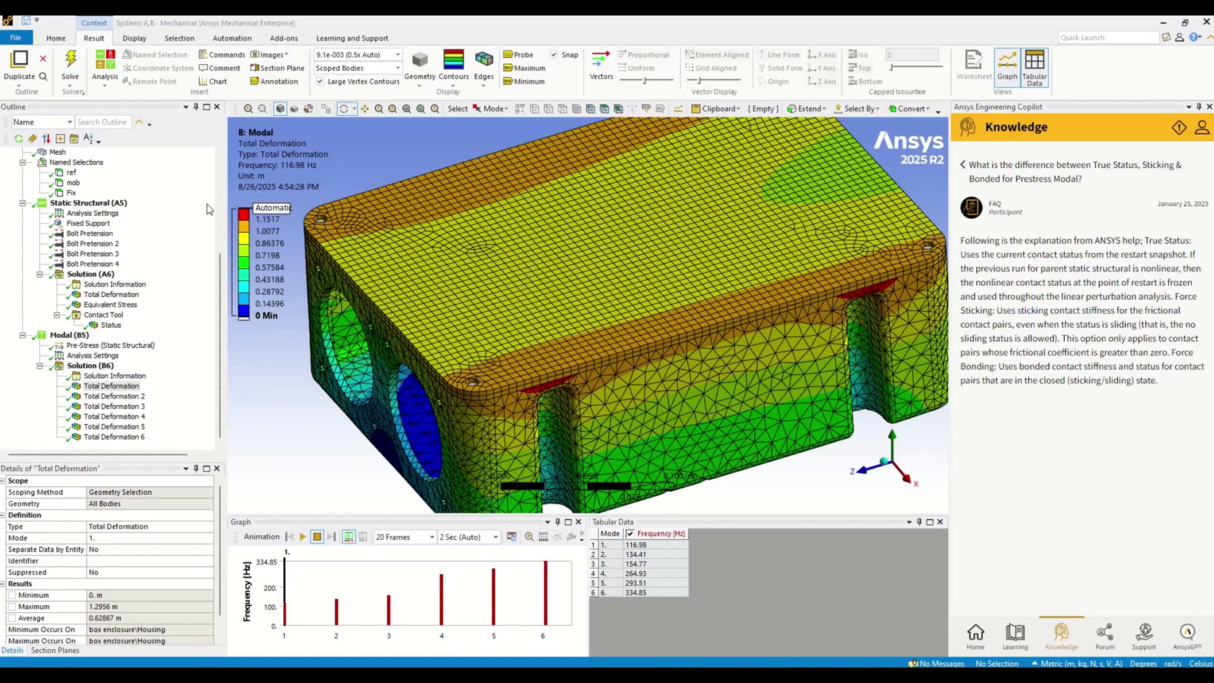
Animate Total Deformation 4, the 264.93 Hz mode with the lid bulging at its centre.
click(131, 417)
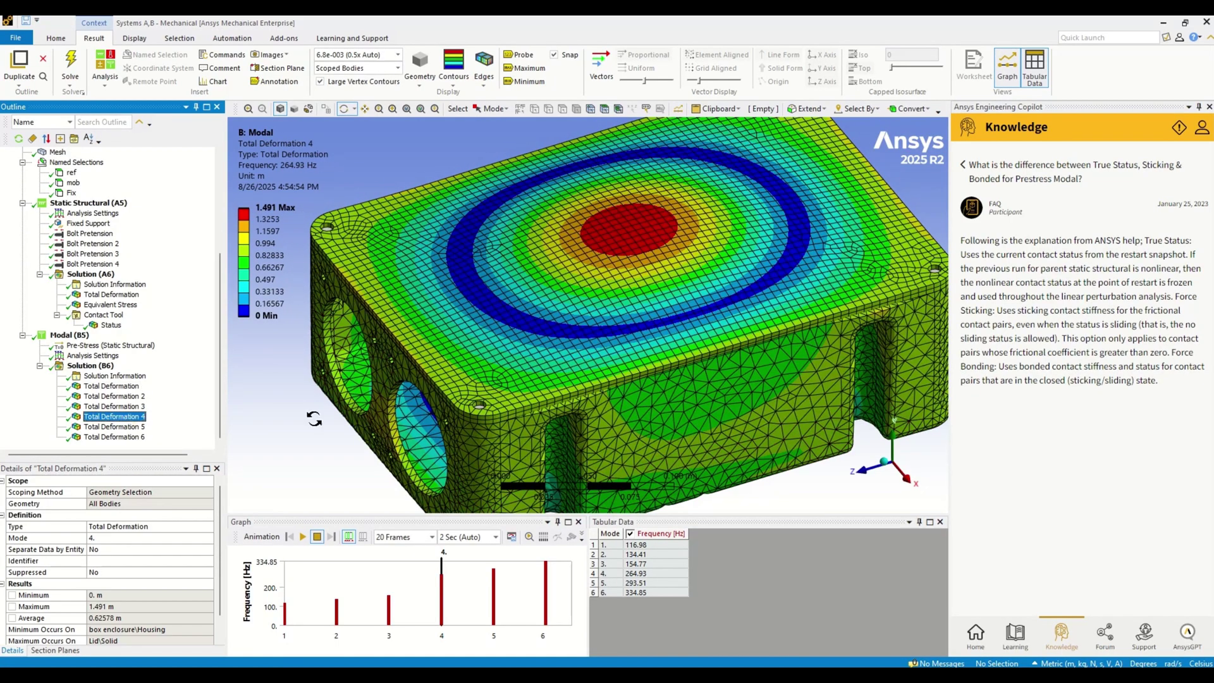
click(303, 537)
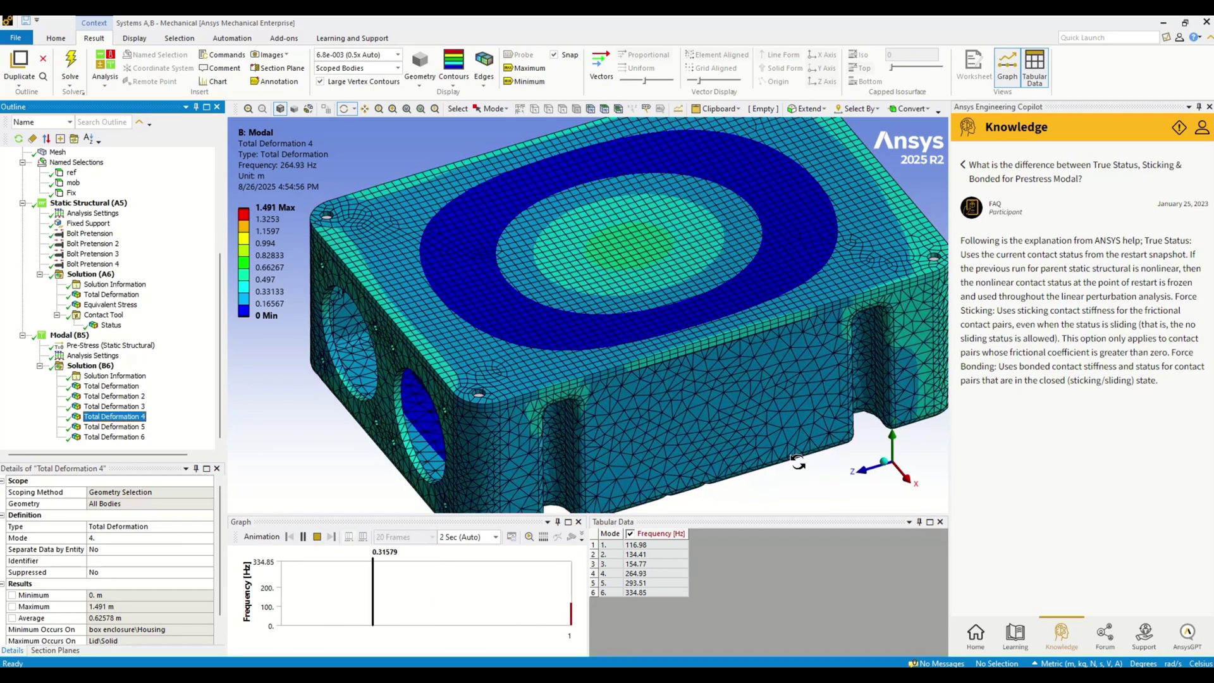
scroll(655, 475, up, 3)
scroll(650, 456, up, 3)
scroll(645, 447, up, 3)
scroll(648, 452, down, 5)
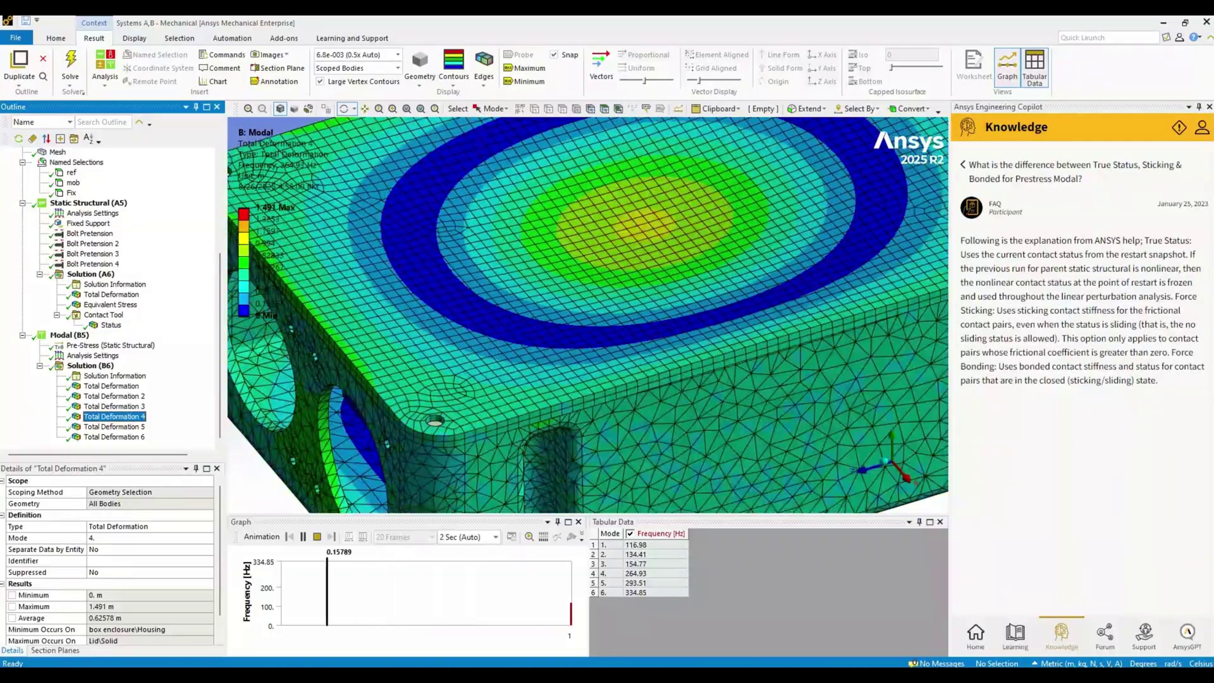